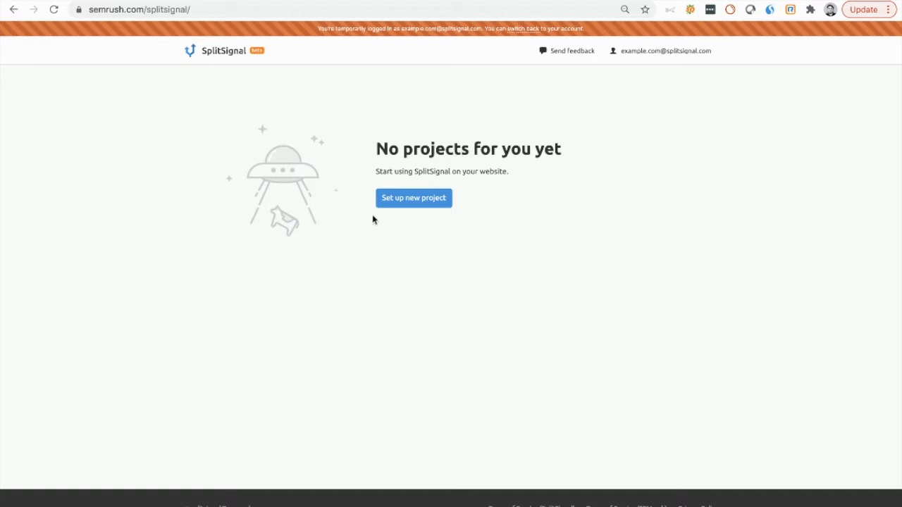
- Create a new project named seoquake.com
left_click(414, 199)
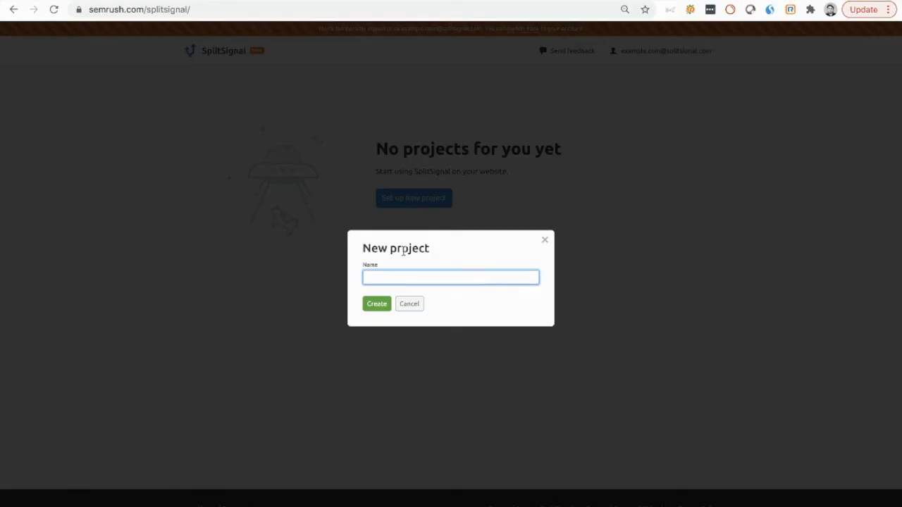
type("seoquake.com")
left_click(377, 303)
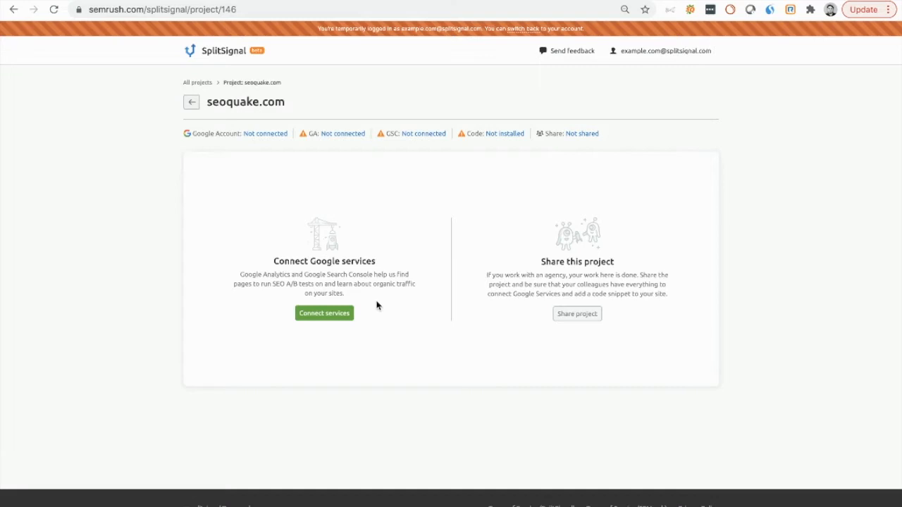
- Connect Google services to the project using the company Google account and allow access to its Analytics and Search Console data
left_click(336, 315)
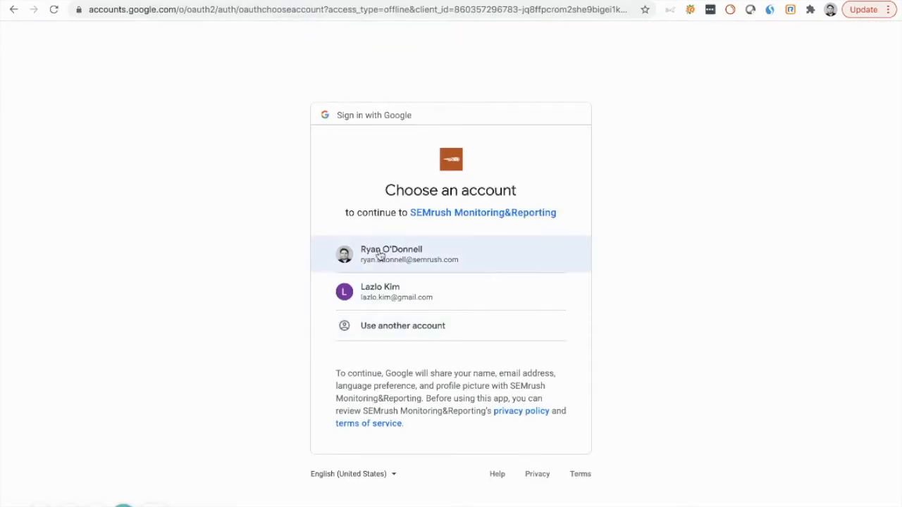
left_click(387, 250)
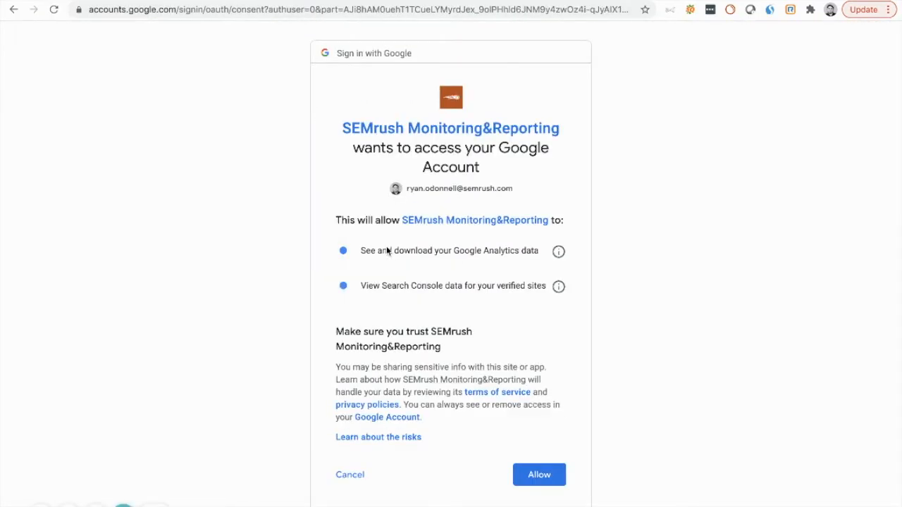
left_click(543, 477)
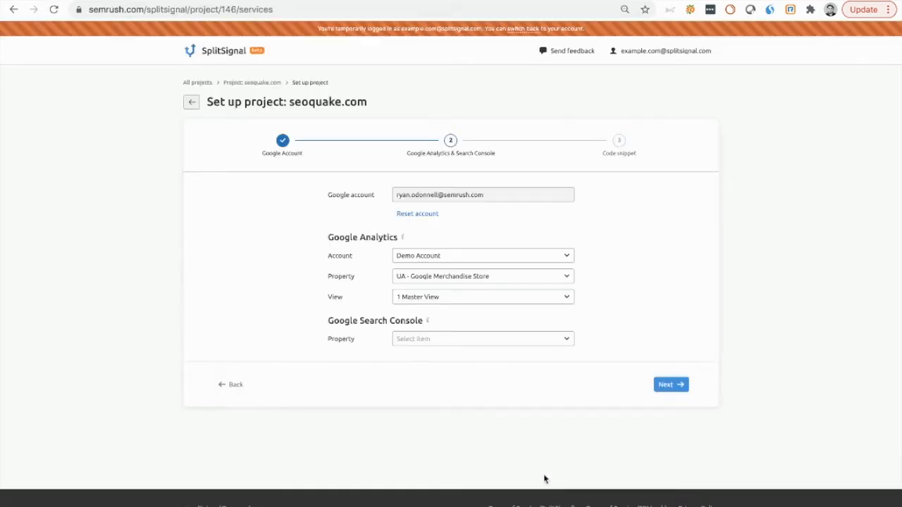
left_click(515, 278)
left_click(512, 254)
left_click(497, 289)
left_click(500, 282)
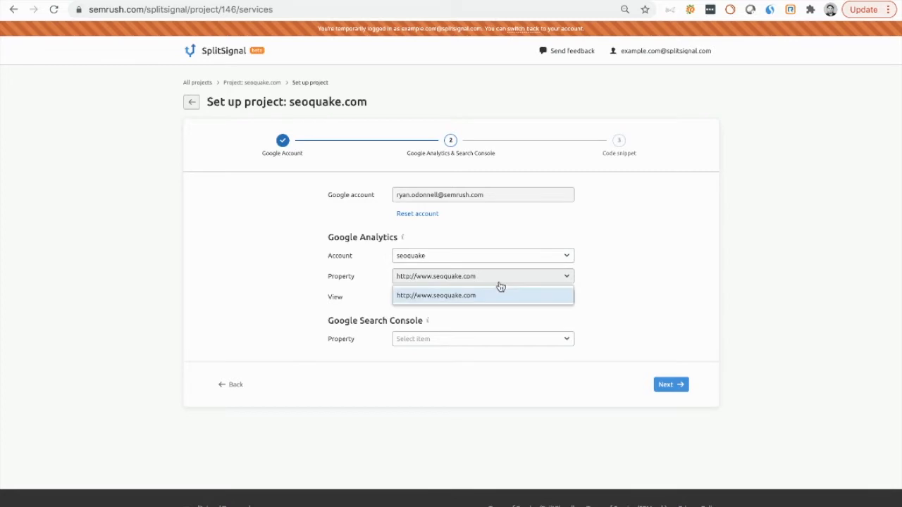
left_click(610, 286)
left_click(508, 301)
left_click(635, 292)
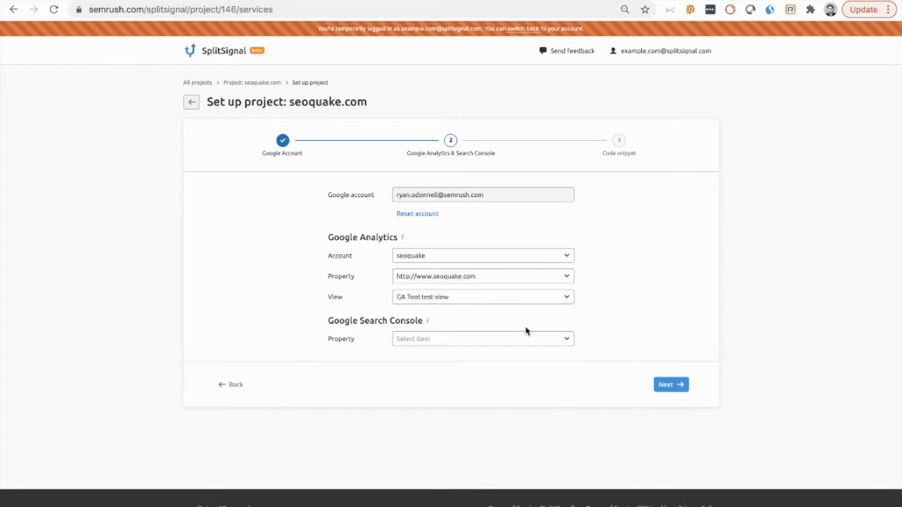
left_click(524, 337)
left_click(510, 360)
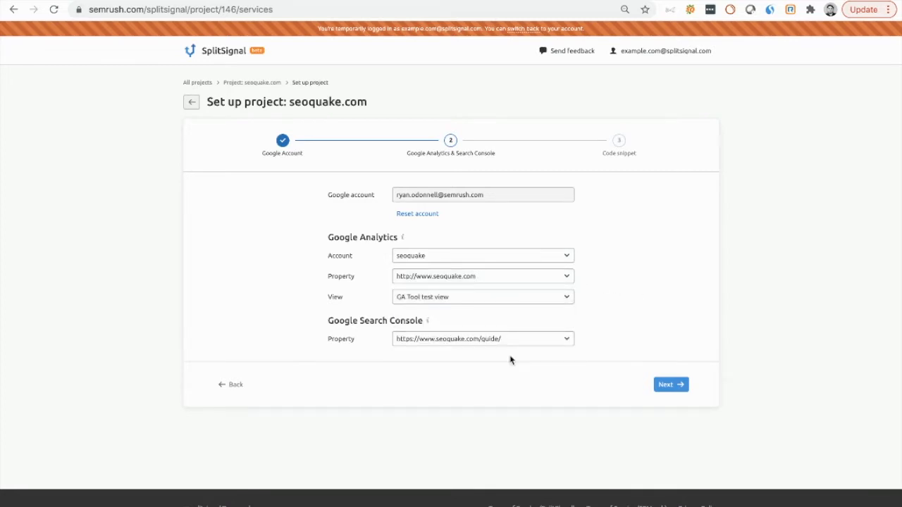
left_click(677, 385)
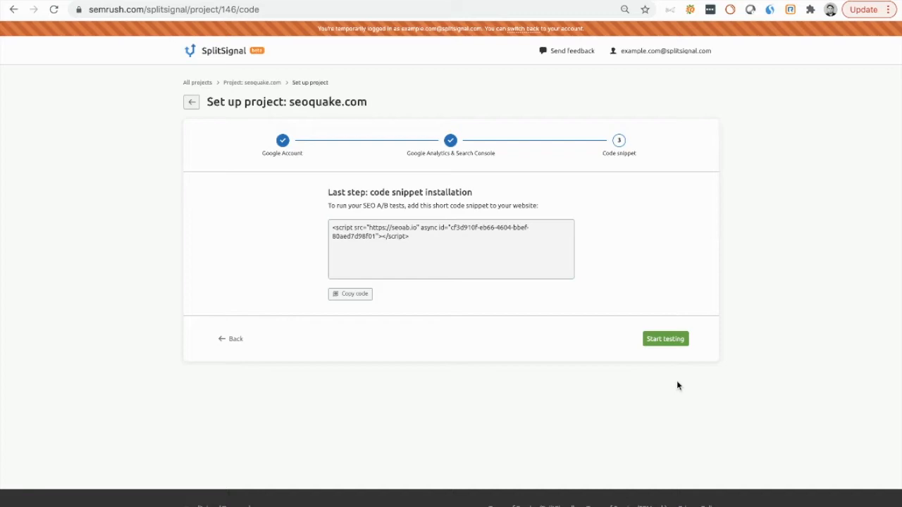
left_click(672, 342)
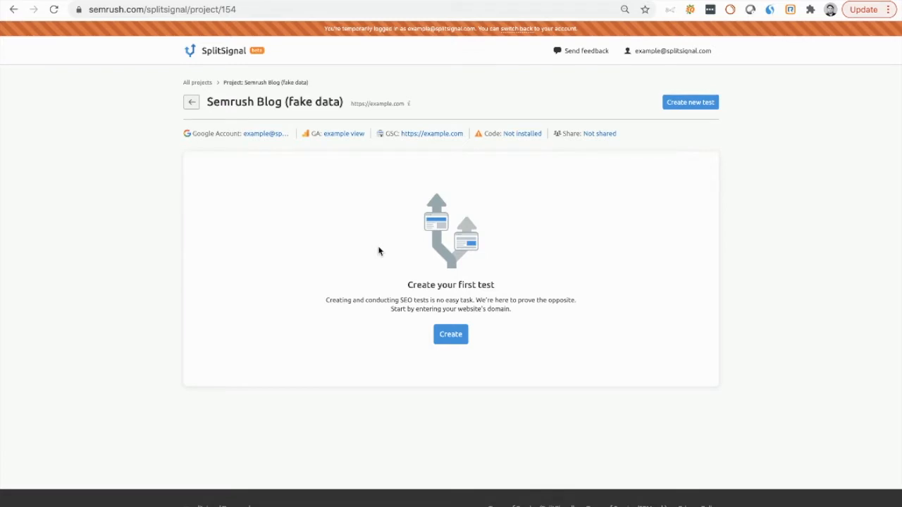
- Start the first test in the Semrush Blog project, named "Meta Description (US Blog) - CTA before the current Meta"
left_click(451, 334)
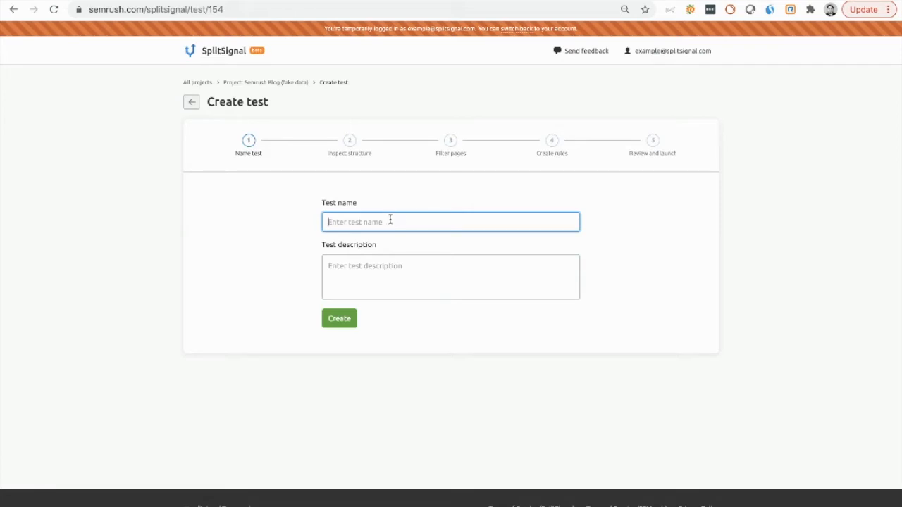
type("Meta Description (US Blog) - CTA before the current Meta")
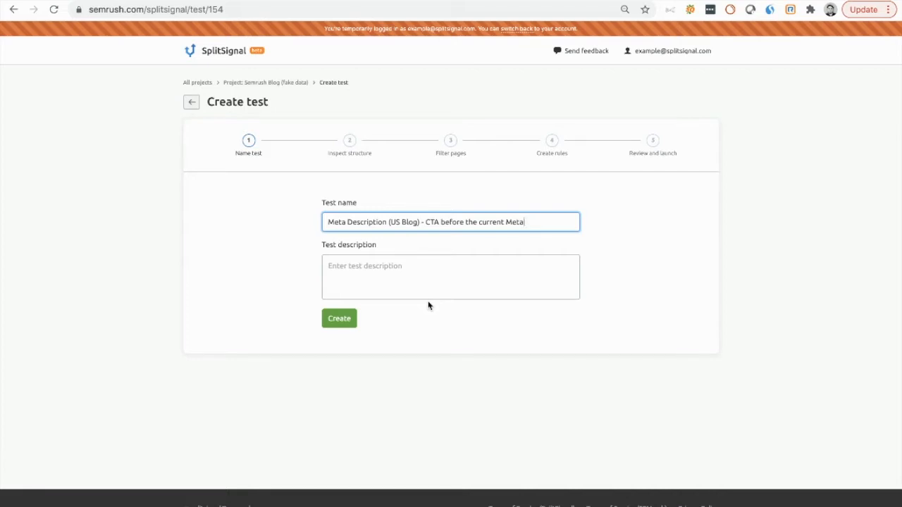
- Enter the test description "Hypothesis: Increase CTR thus increasing organic sessions" and create the test
left_click(374, 280)
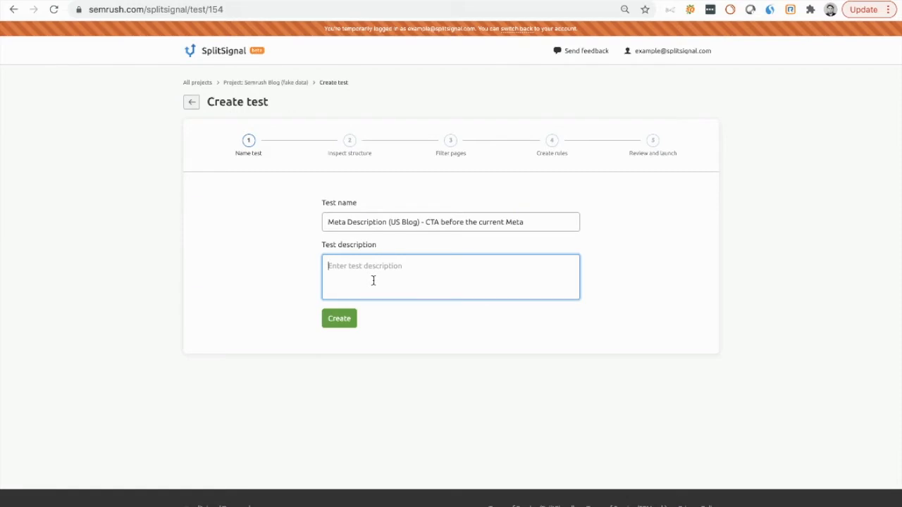
type("Hypothesis")
type("CTR")
key("BackSpace")
key("BackSpace")
key("BackSpace")
type("Increase CTR t")
key("BackSpace")
type("thus increasinf")
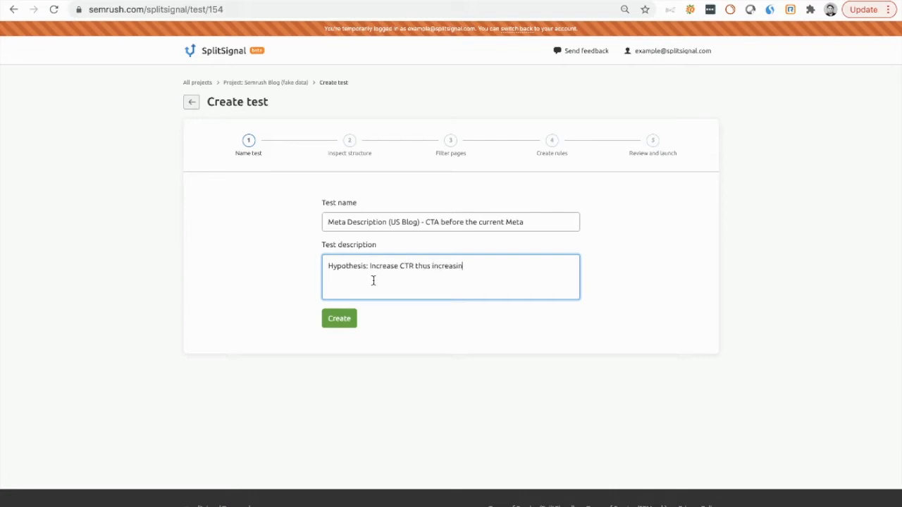
key("BackSpace")
key("BackSpace")
type("g organic sessions")
left_click(340, 327)
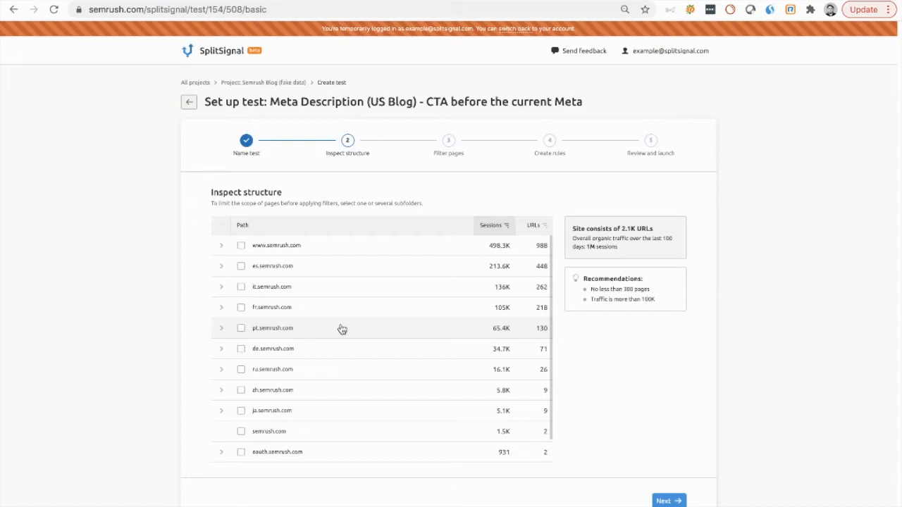
left_click(224, 247)
left_click(262, 287)
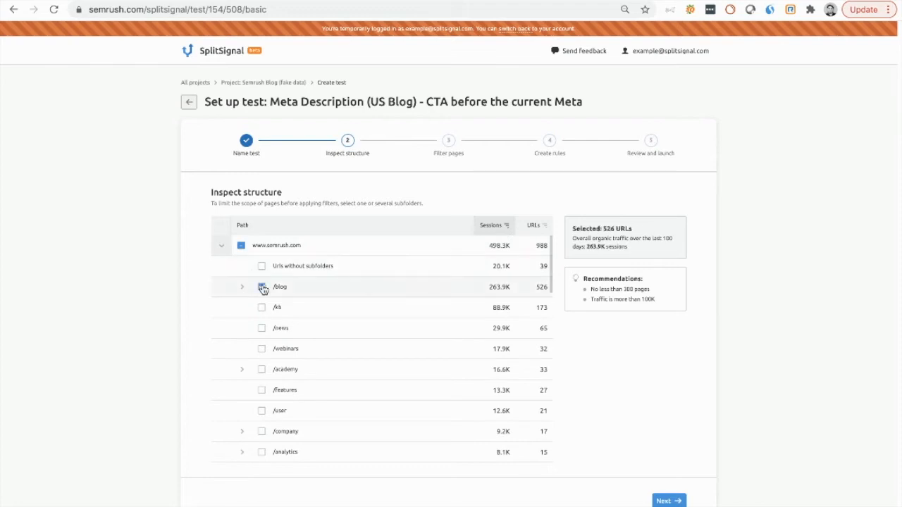
left_click(668, 500)
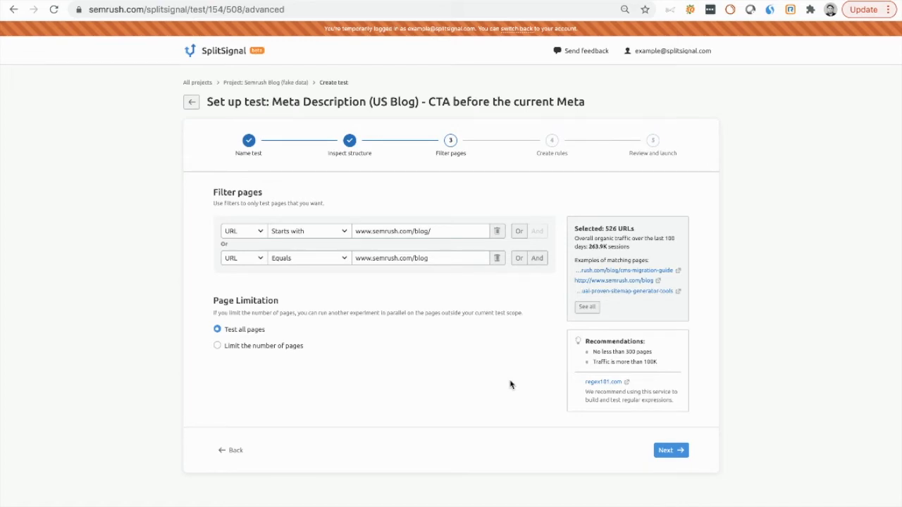
left_click(587, 308)
mouse_move(552, 196)
left_mouse_down()
mouse_move(553, 369)
mouse_move(544, 195)
left_mouse_up()
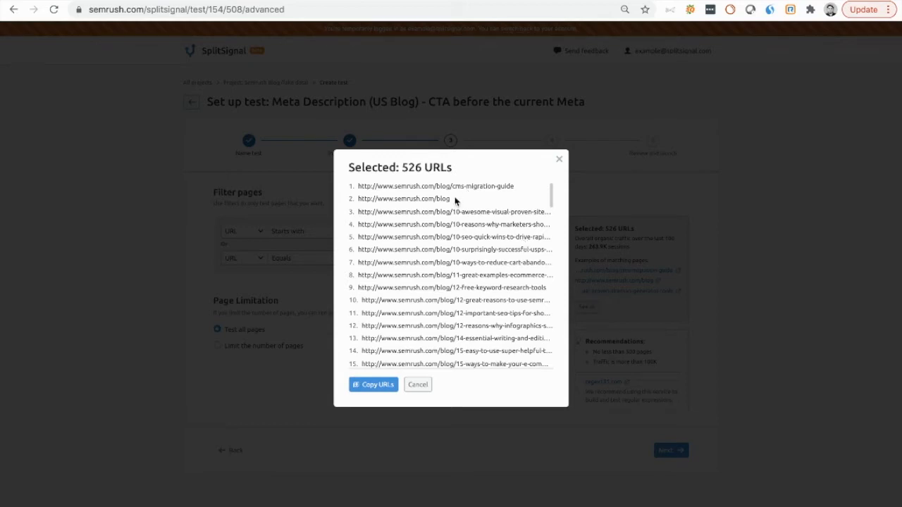
left_click_drag(452, 199, 356, 199)
key("ctrl+c")
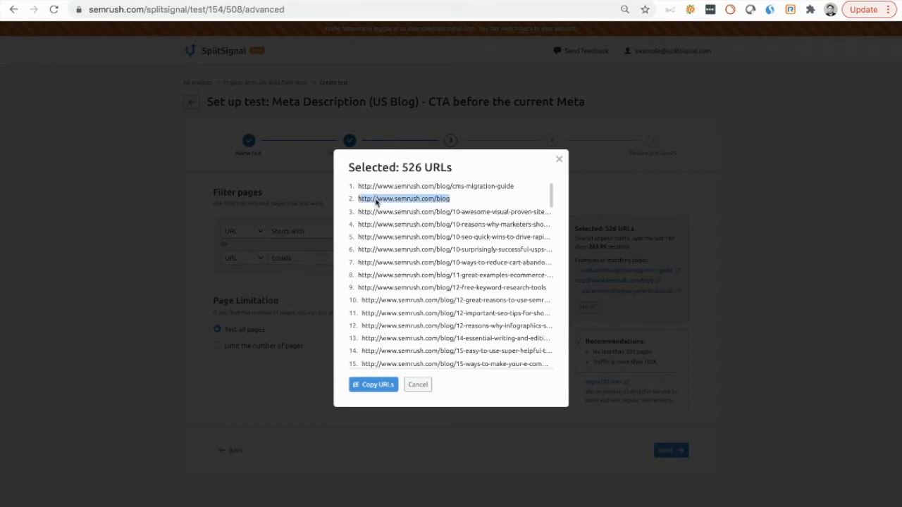
key("ctrl+t")
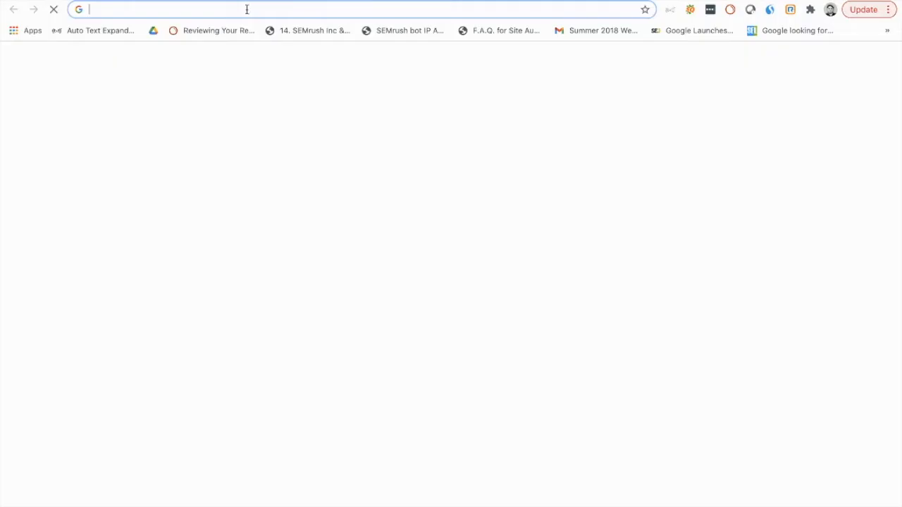
key("ctrl+v")
key("Return")
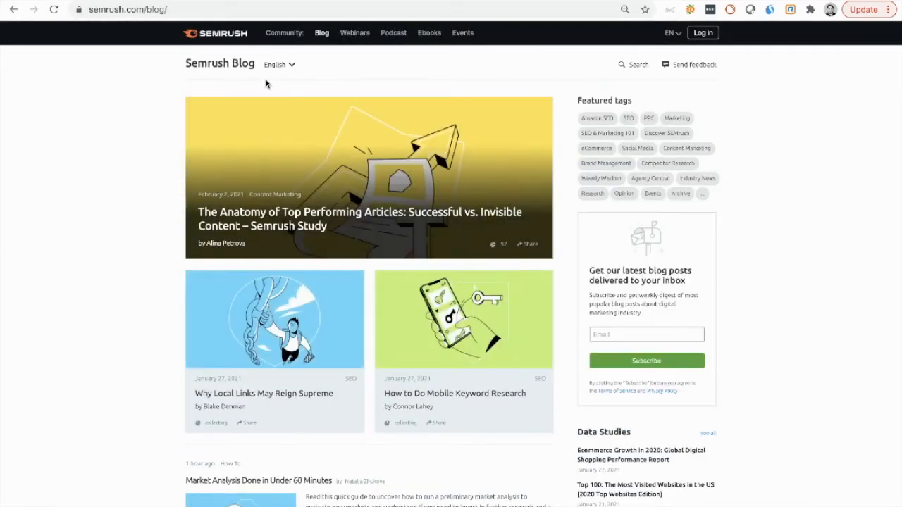
key("ctrl+w")
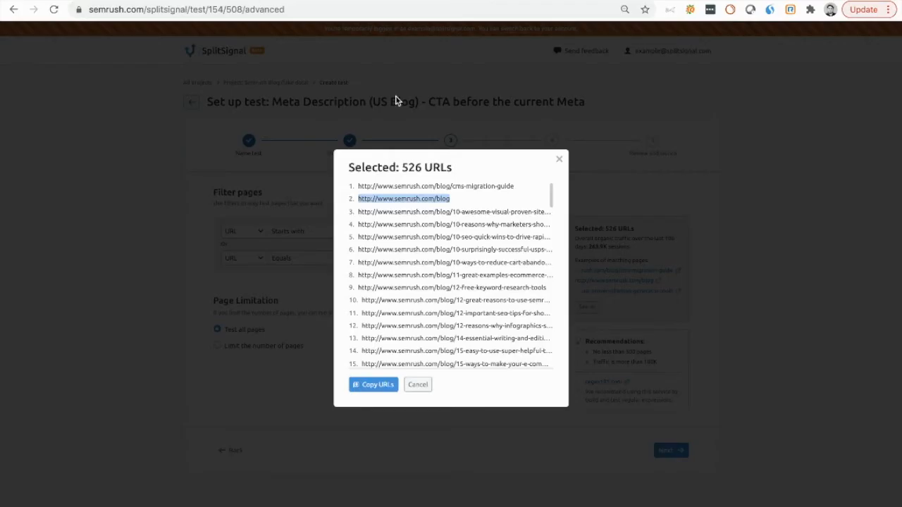
- View the listed semrush.com/blog/cms-migration-guide page in a new tab
left_click_drag(516, 186, 358, 187)
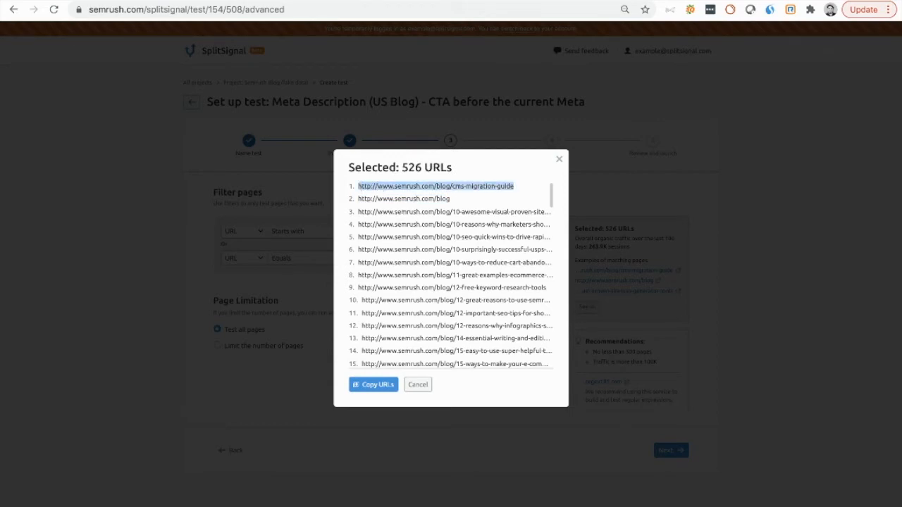
key("ctrl+t")
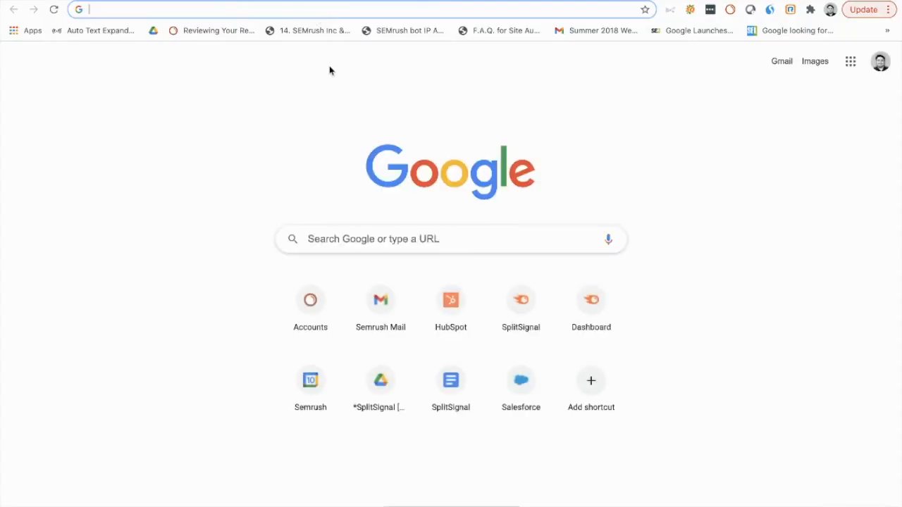
type("semrush.com/blog/cms-migration-guide")
key("Return")
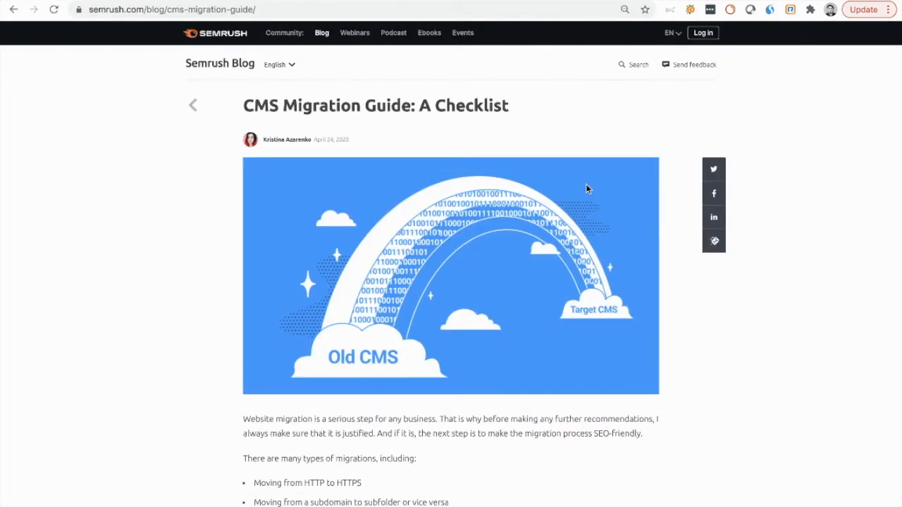
- Copy the web address of the main Semrush Blog page and close the list of selected URLs
left_click(321, 32)
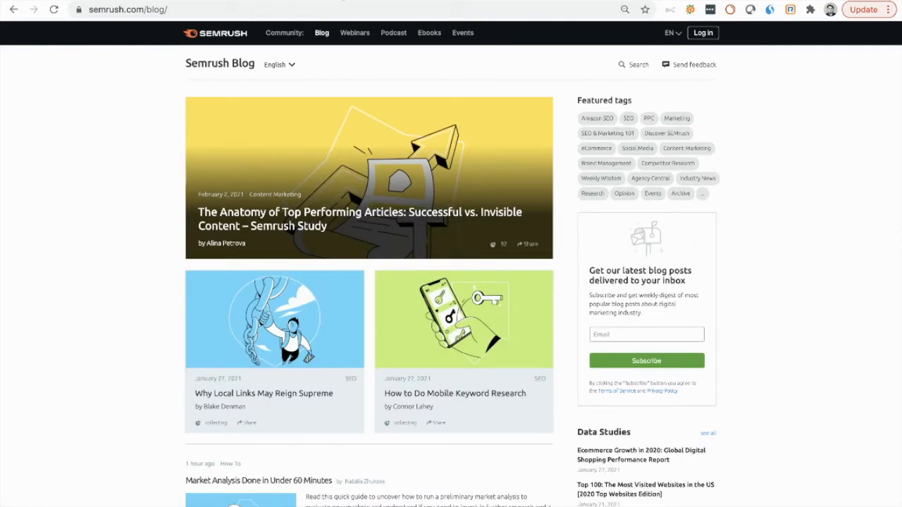
left_click(207, 9)
key("ctrl+c")
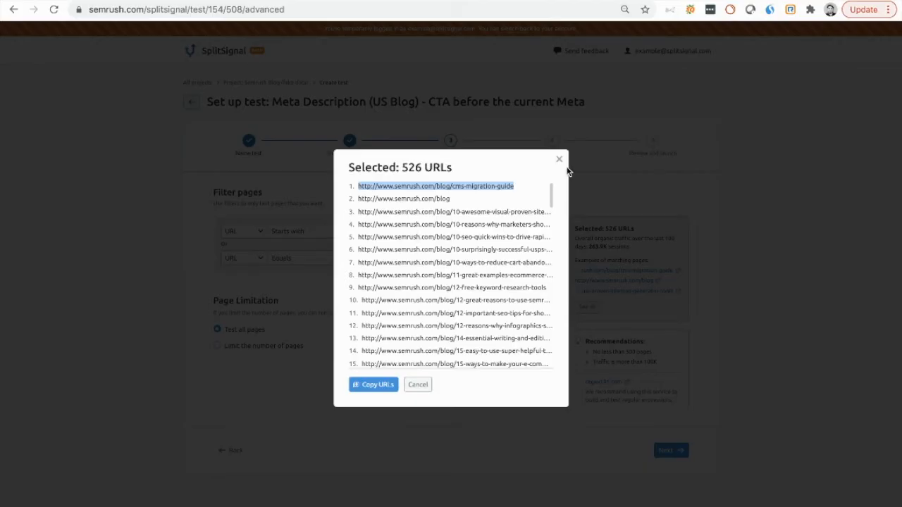
left_click(560, 160)
left_click(537, 260)
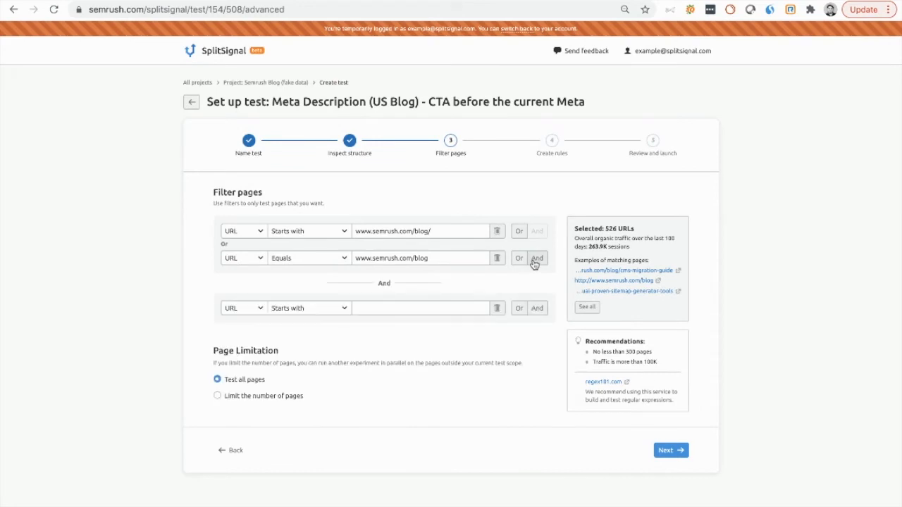
left_click(321, 310)
type("d")
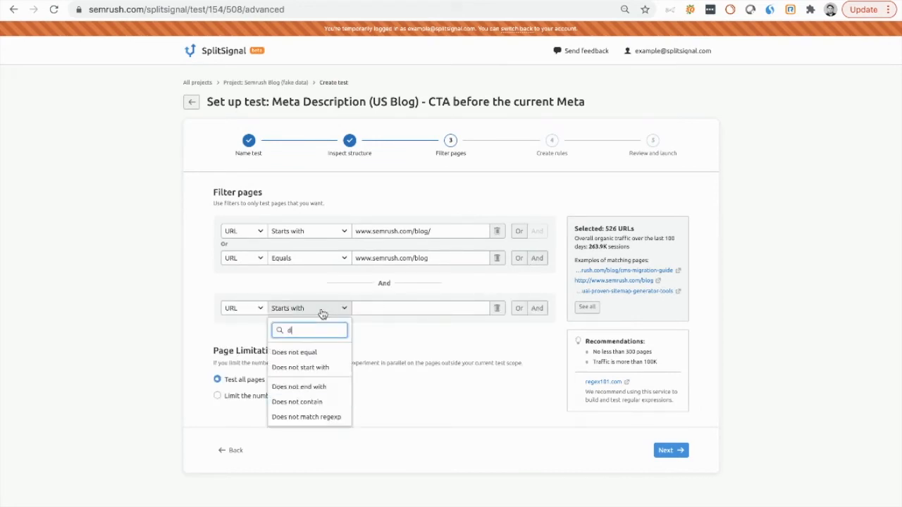
type("oes")
left_click(323, 352)
left_click(400, 308)
key("ctrl+v")
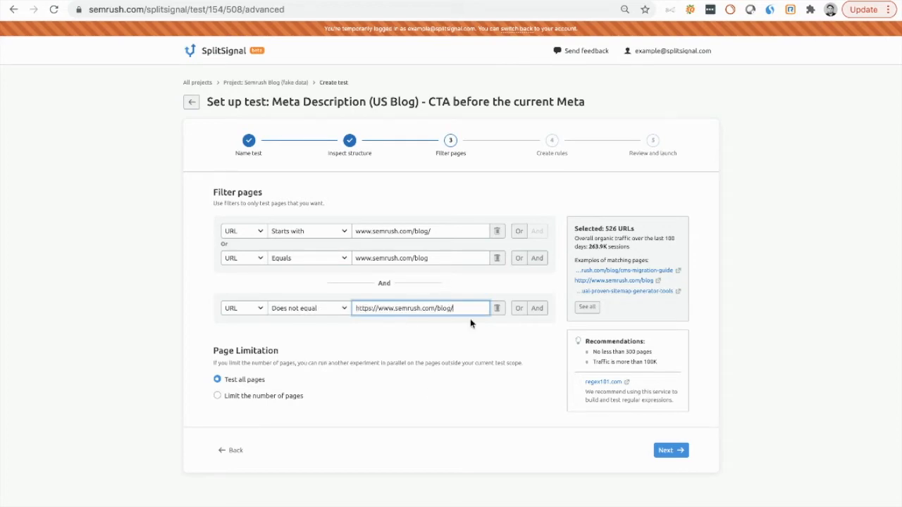
left_click(470, 374)
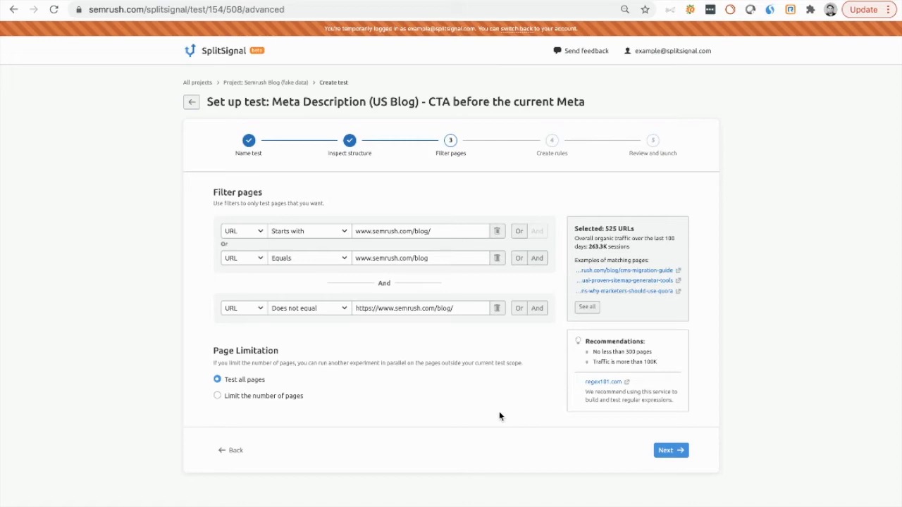
left_click(339, 230)
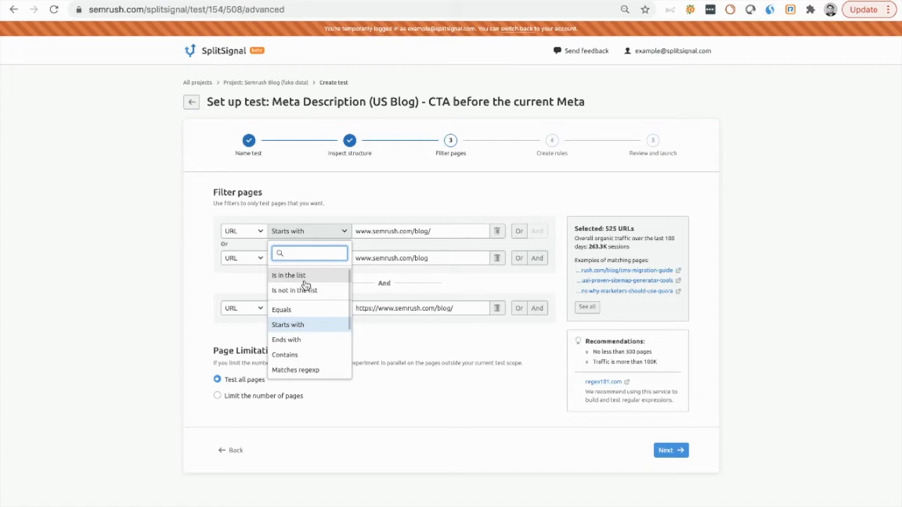
left_click(505, 409)
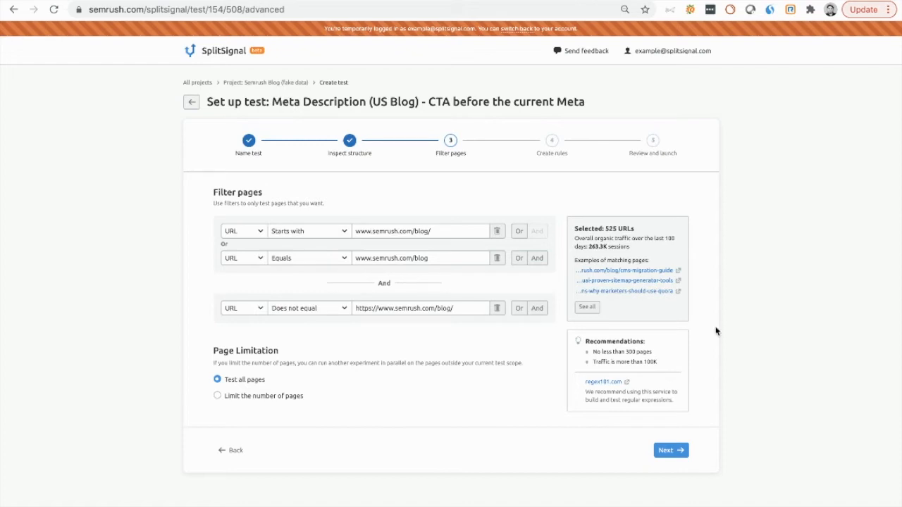
- Continue to rule creation and set Rule #1 to change the text content of the element with CSS selector title
left_click(669, 451)
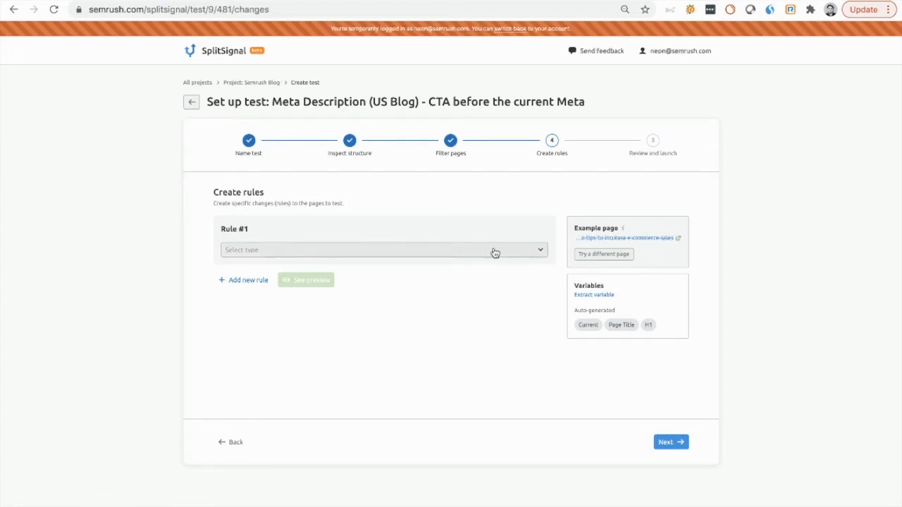
left_click(495, 253)
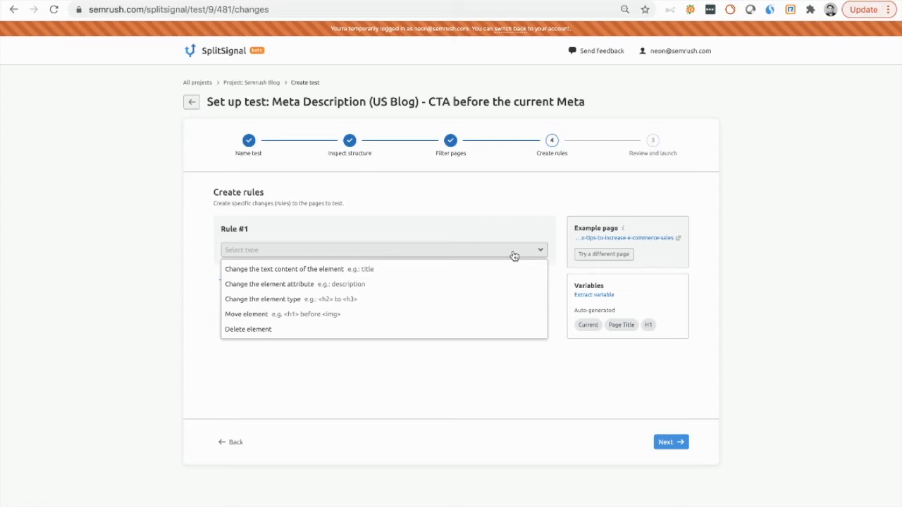
left_click(490, 268)
left_click(354, 285)
type("t")
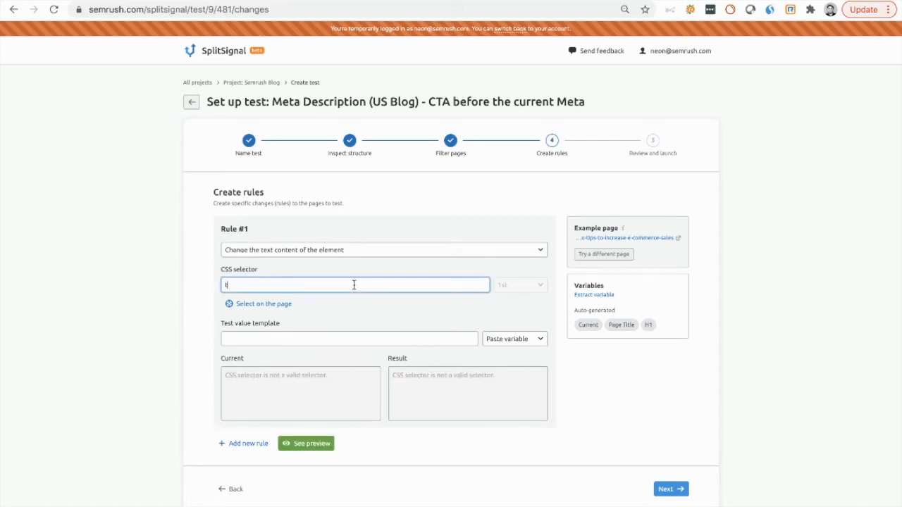
type("itle")
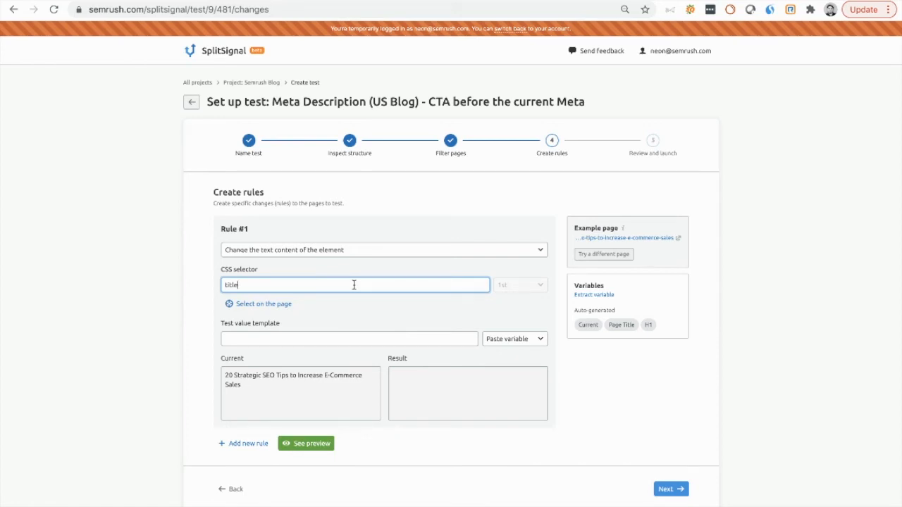
left_click(407, 313)
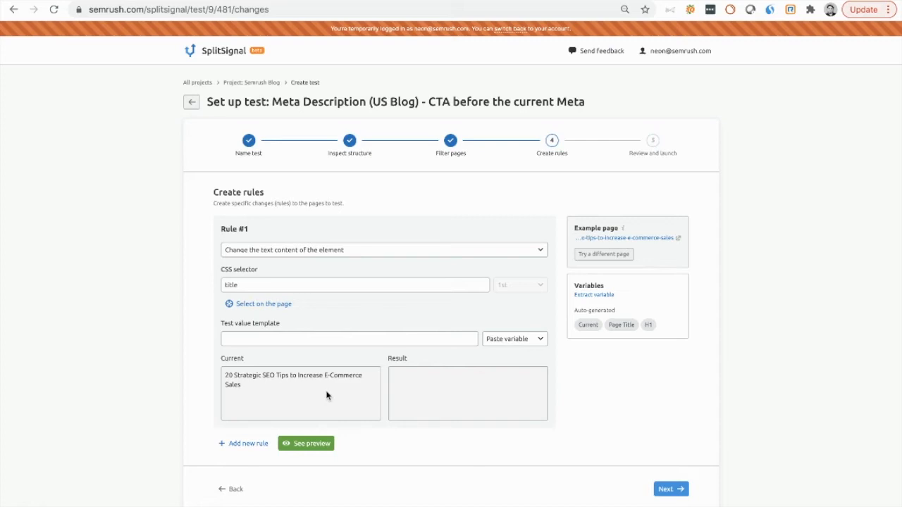
- Set the title rule's test value template to "New" followed by the Current variable
left_click(242, 339)
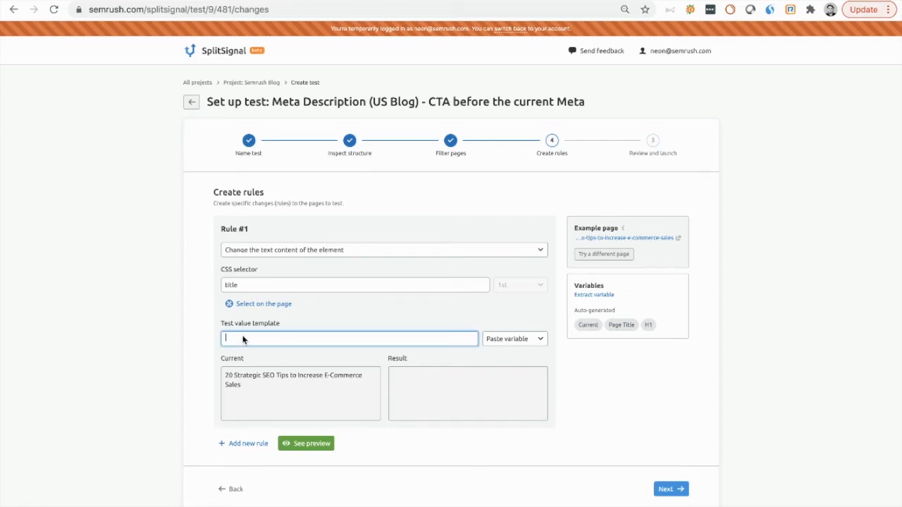
type("New")
left_click(506, 345)
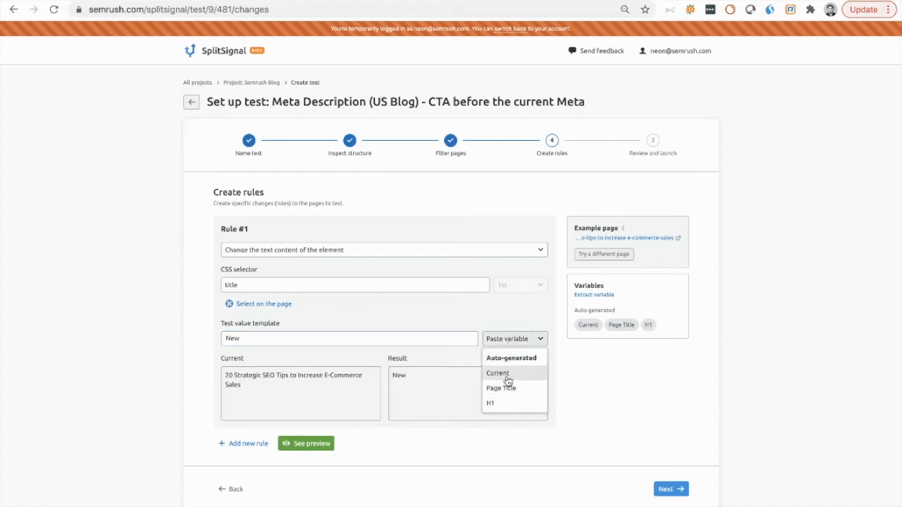
left_click(498, 373)
- Remove the word "New" from the title rule's test value template, keeping only the Current variable
left_click(237, 339)
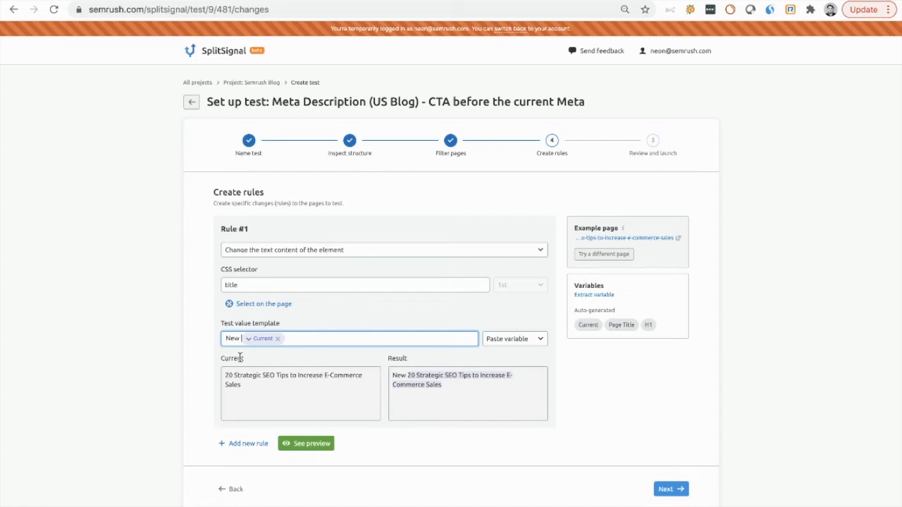
key("BackSpace")
key("BackSpace")
key("BackSpace")
key("BackSpace")
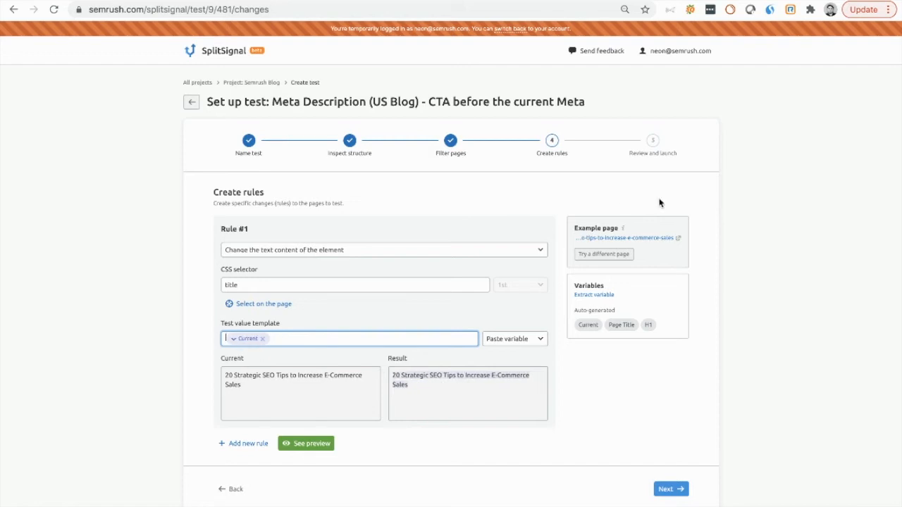
- View the example page in a new tab, check the publication date beside the author, and return to the test setup
left_click(679, 239)
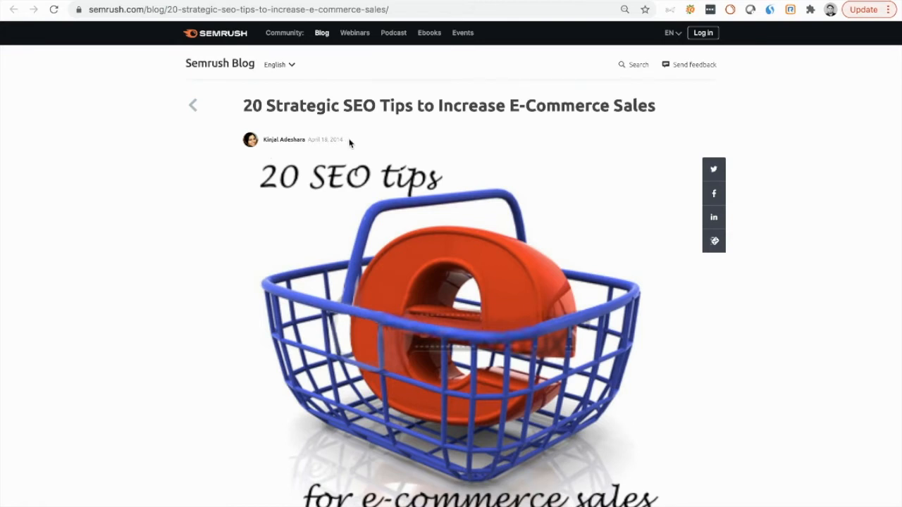
left_click_drag(343, 139, 308, 139)
left_click(85, 1)
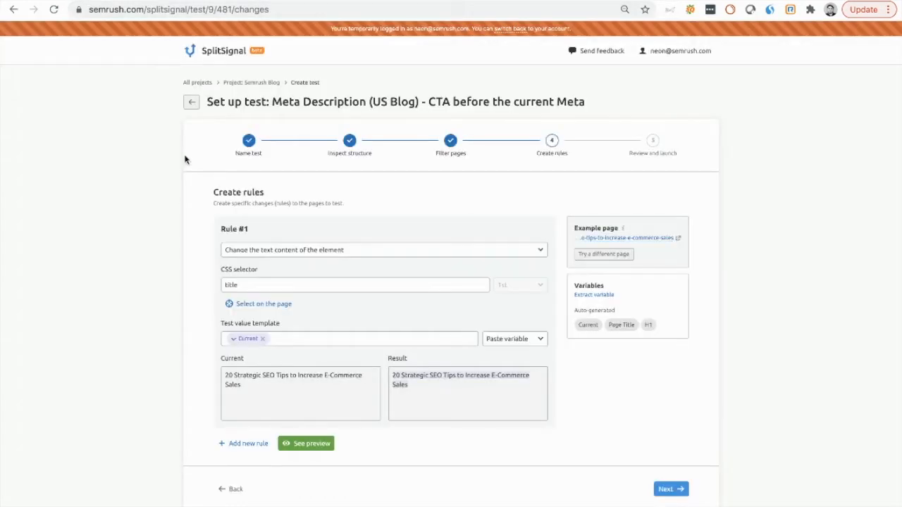
- Extract a variable named Date from the publication date element picked on the example page
left_click(607, 297)
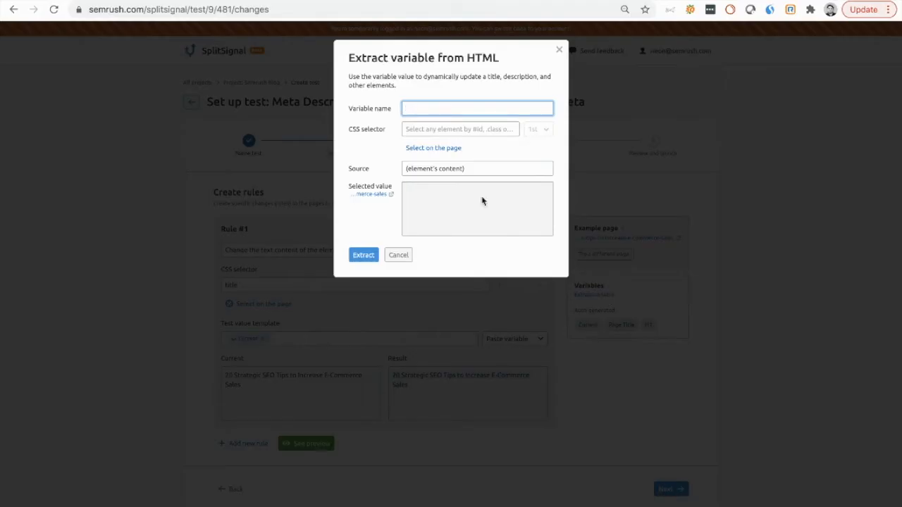
left_click(448, 153)
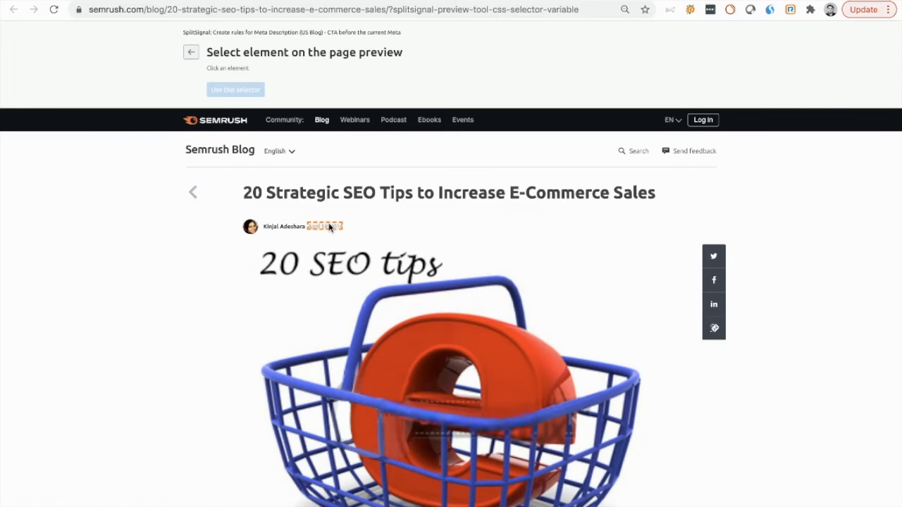
left_click(328, 226)
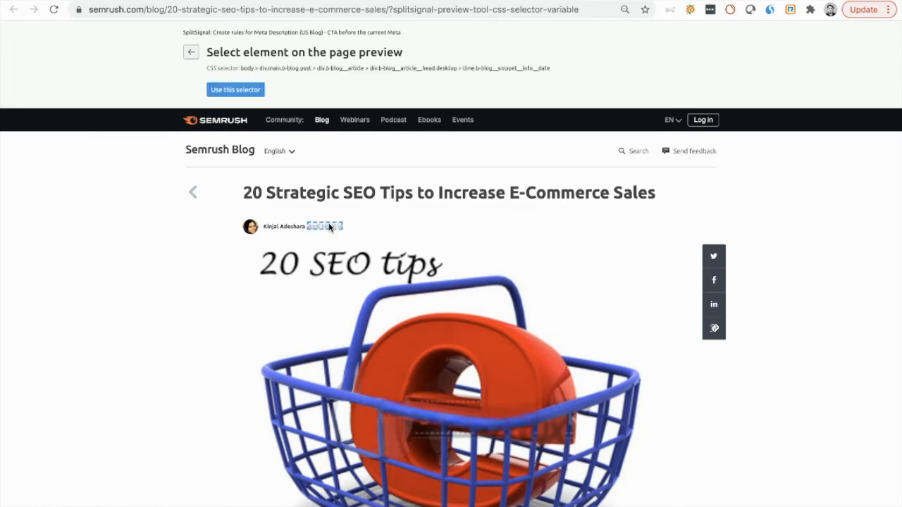
left_click(235, 90)
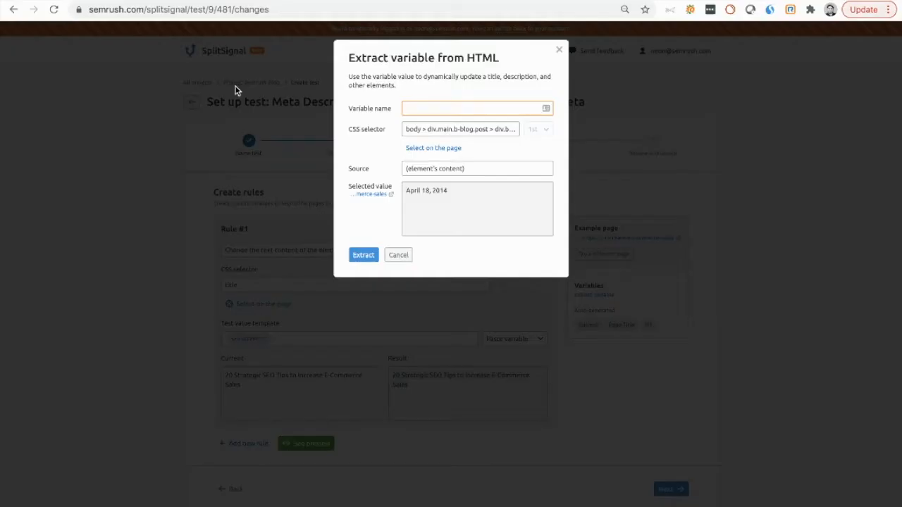
left_click(451, 110)
type("Date")
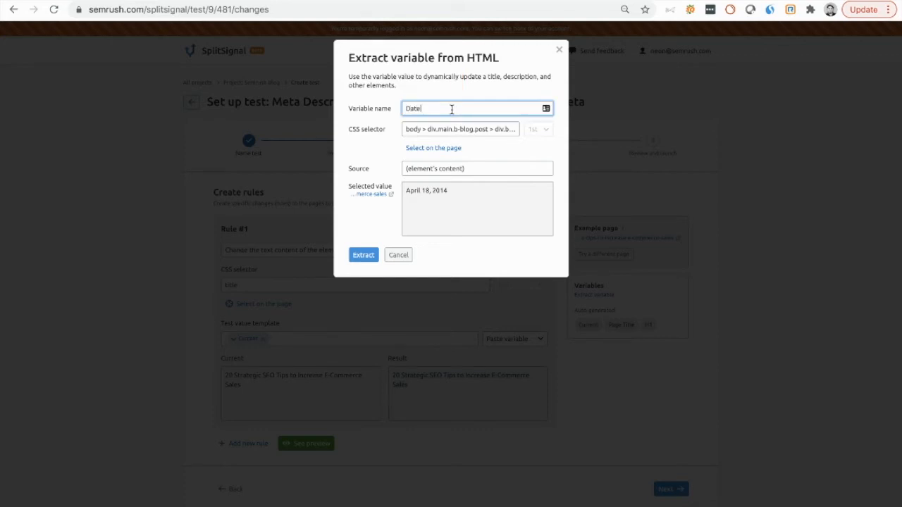
left_click(365, 257)
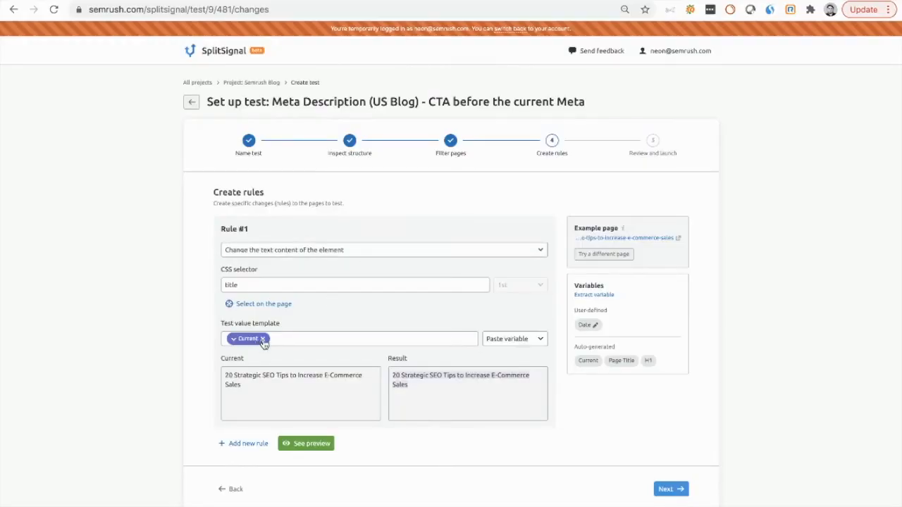
- Try the Date variable followed by Current as the title rule's test value template, and clear the template
left_click(263, 339)
left_click(517, 339)
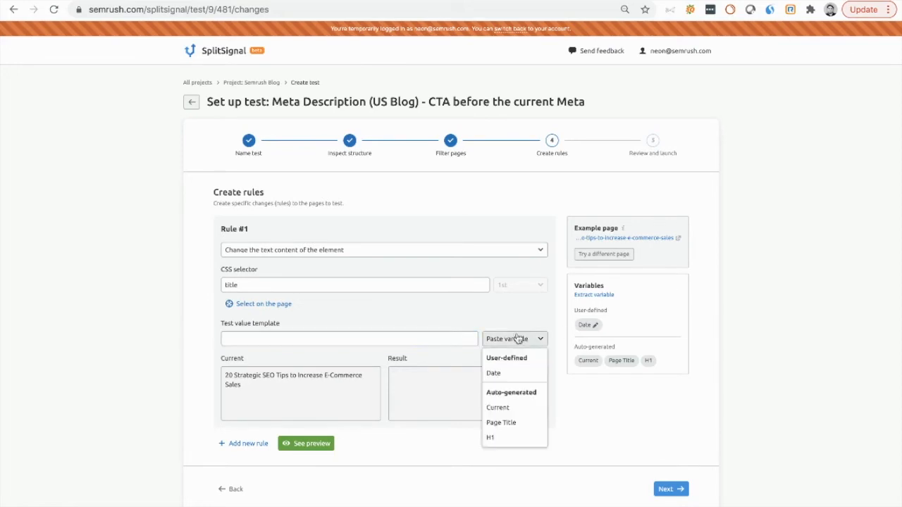
left_click(506, 372)
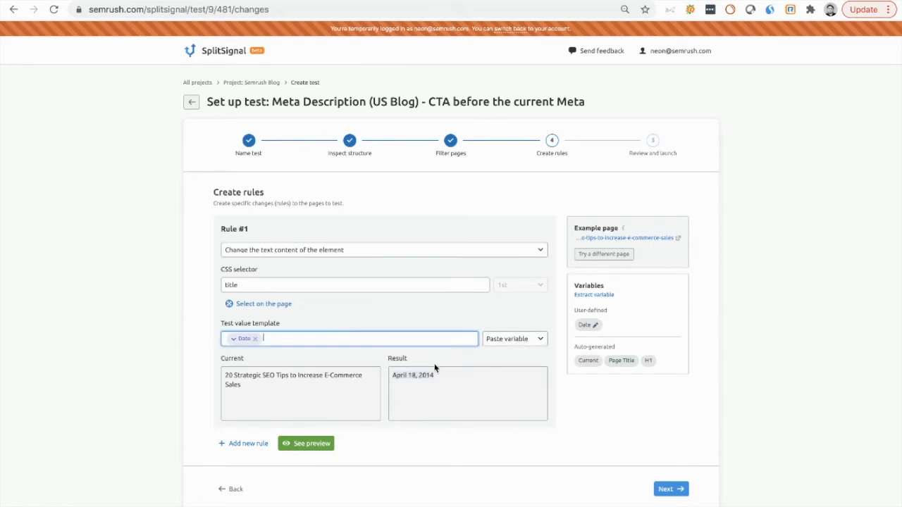
left_click(512, 341)
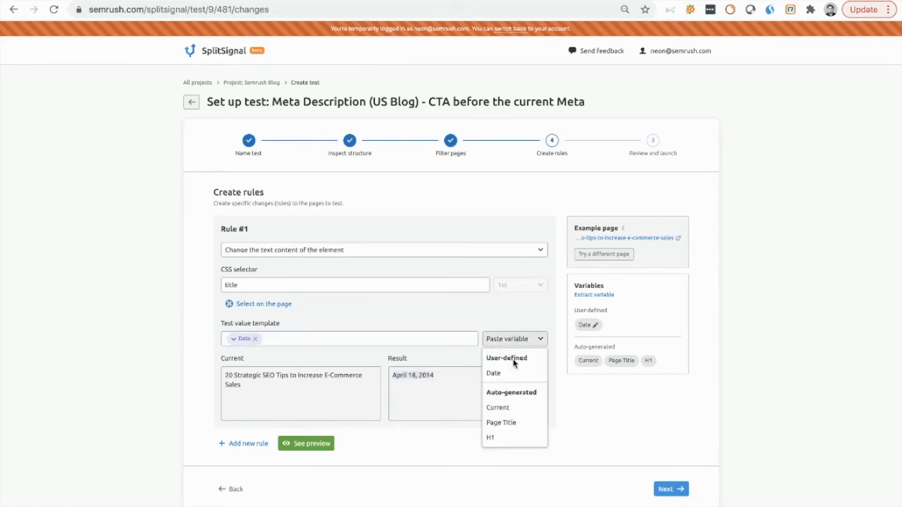
left_click(507, 406)
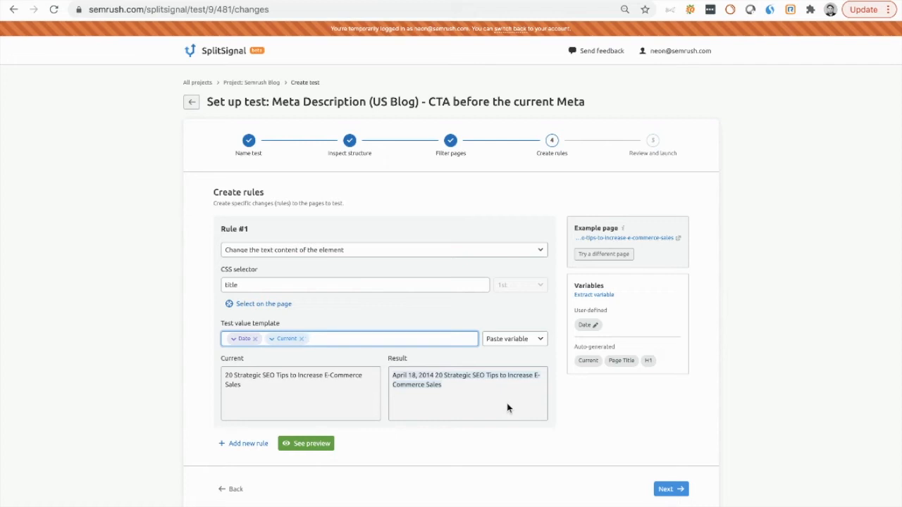
left_click(302, 340)
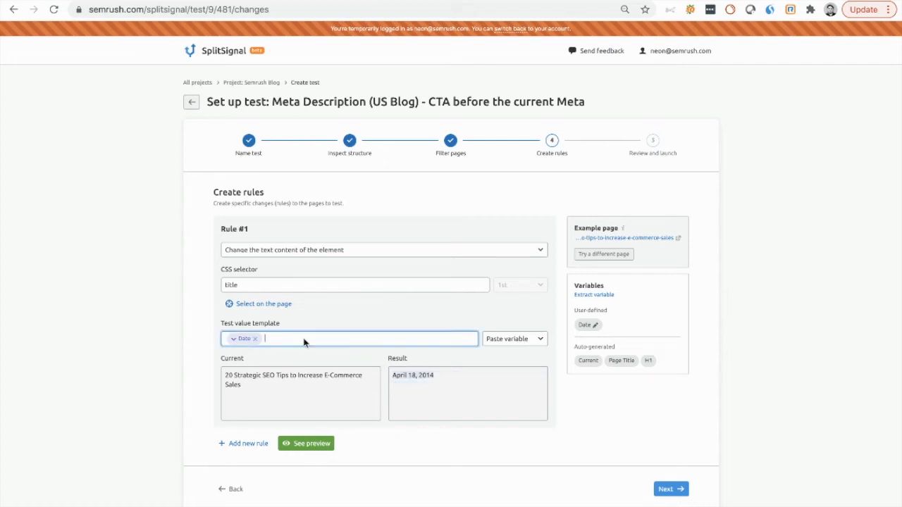
left_click(255, 339)
- Switch Rule #1 to change the element attribute, with CSS selector meta[name=description] and attribute content
left_click(378, 250)
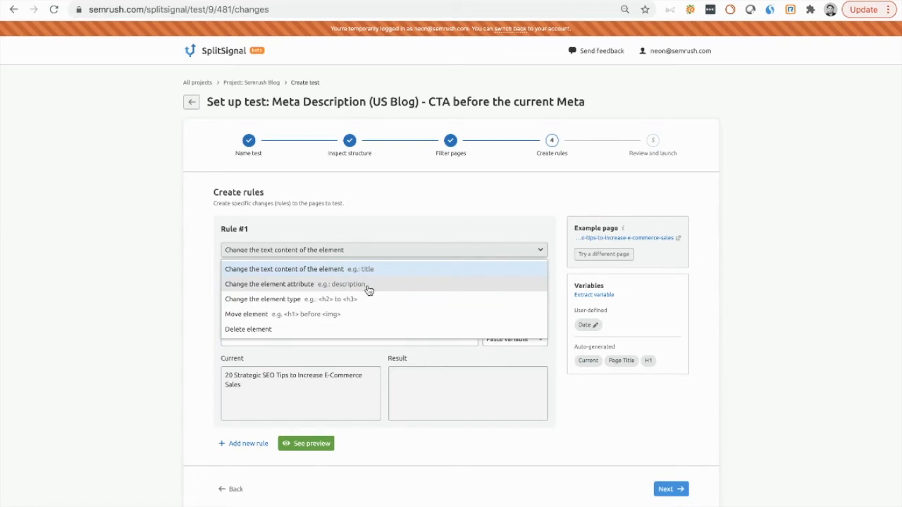
left_click(368, 285)
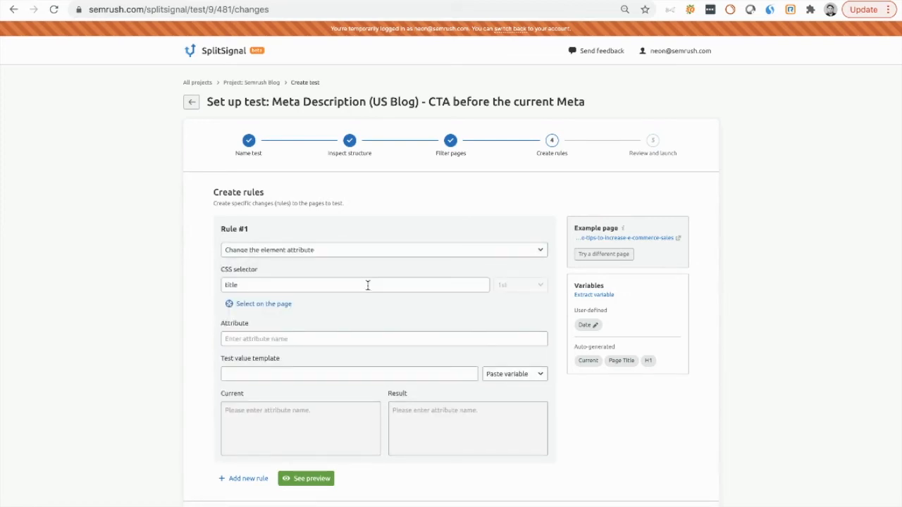
left_click_drag(344, 286, 230, 280)
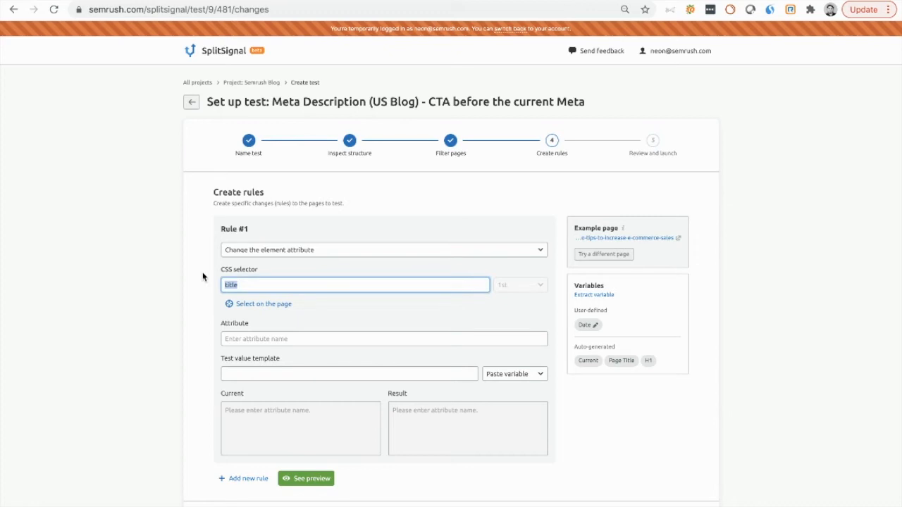
type("meta[na")
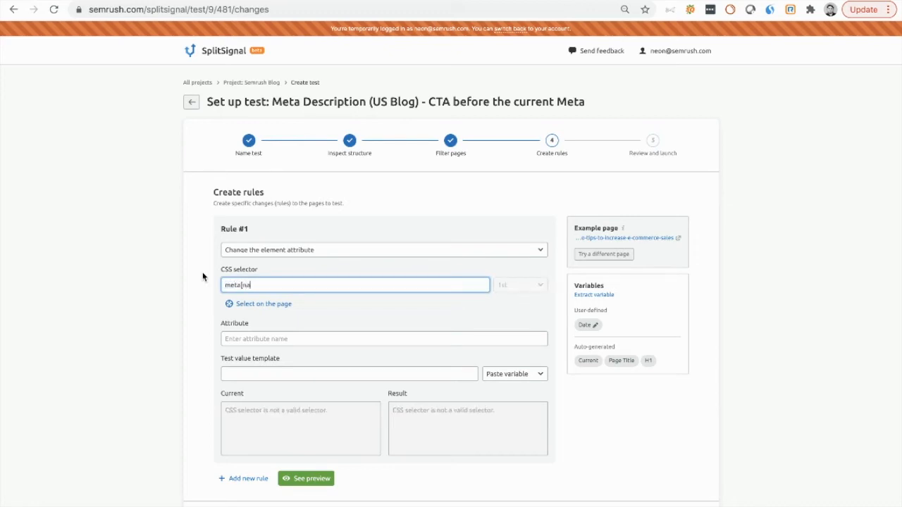
type("me=description]")
left_click(240, 341)
type("conte")
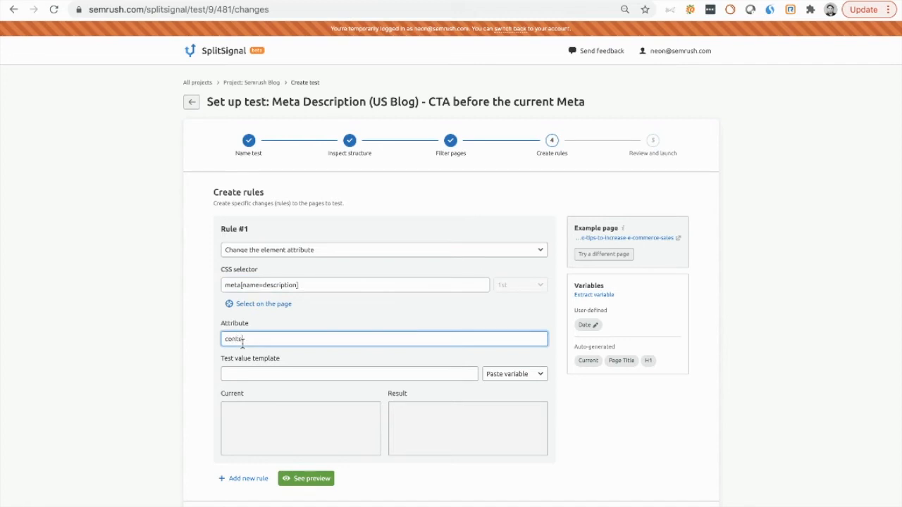
type("nt")
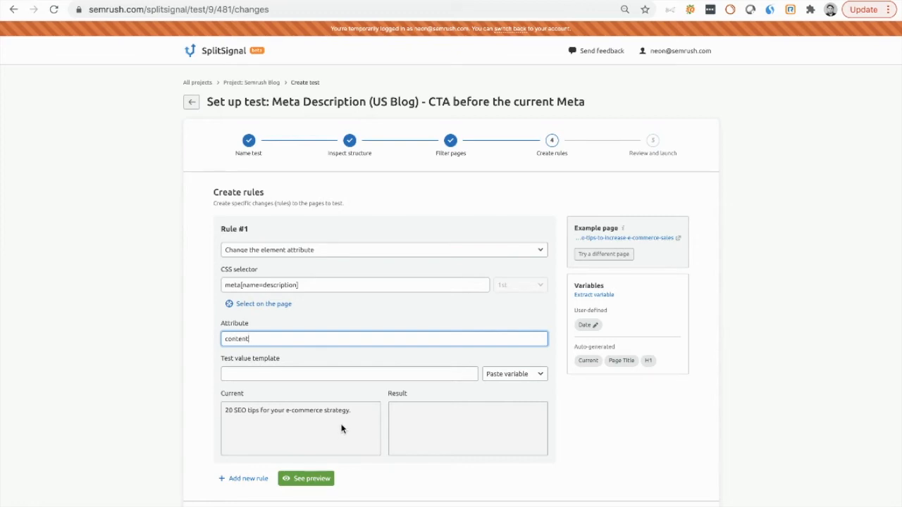
- Set the meta description rule's test value template to "New" followed by the Current variable
left_click(285, 378)
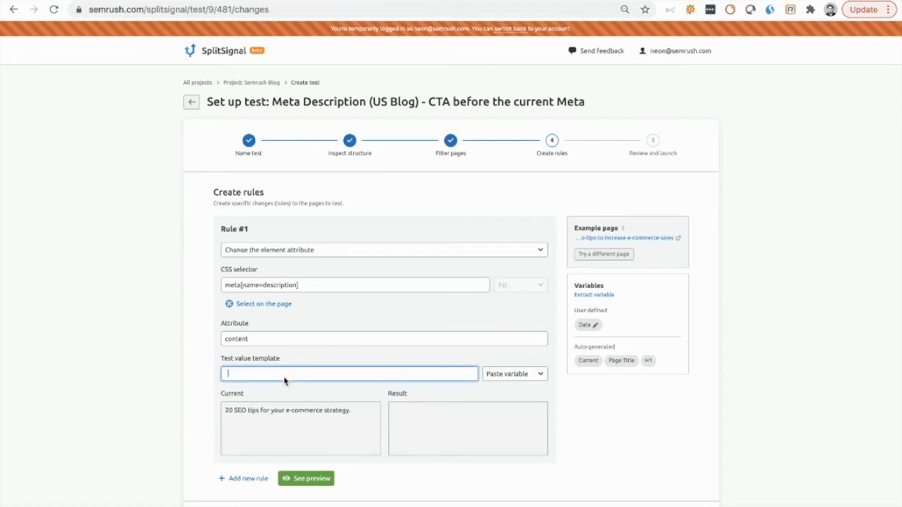
type("New")
left_click(499, 381)
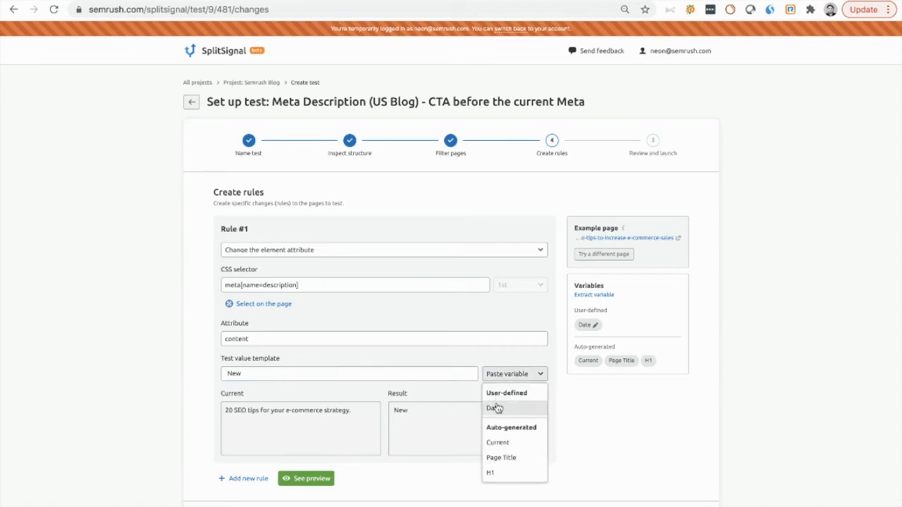
left_click(498, 445)
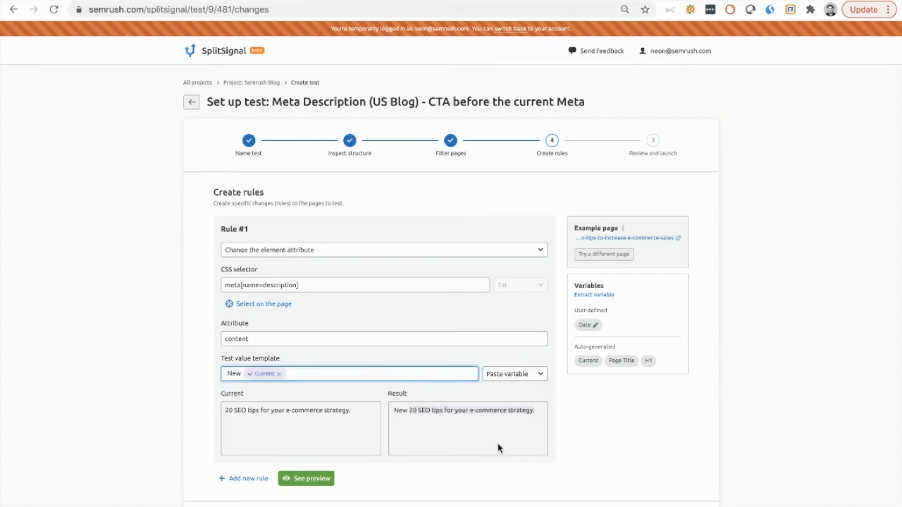
- Replace the Current variable with H1 in the meta description rule's test value template
left_click(278, 374)
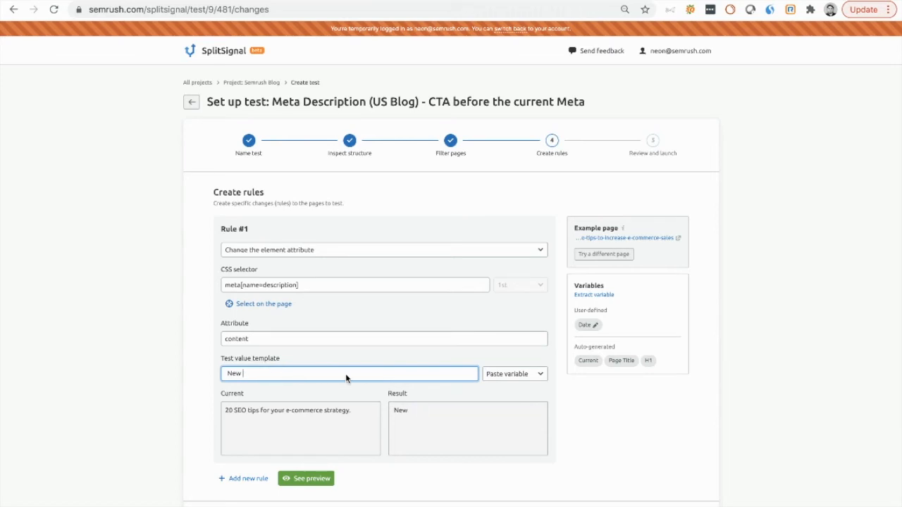
left_click(520, 375)
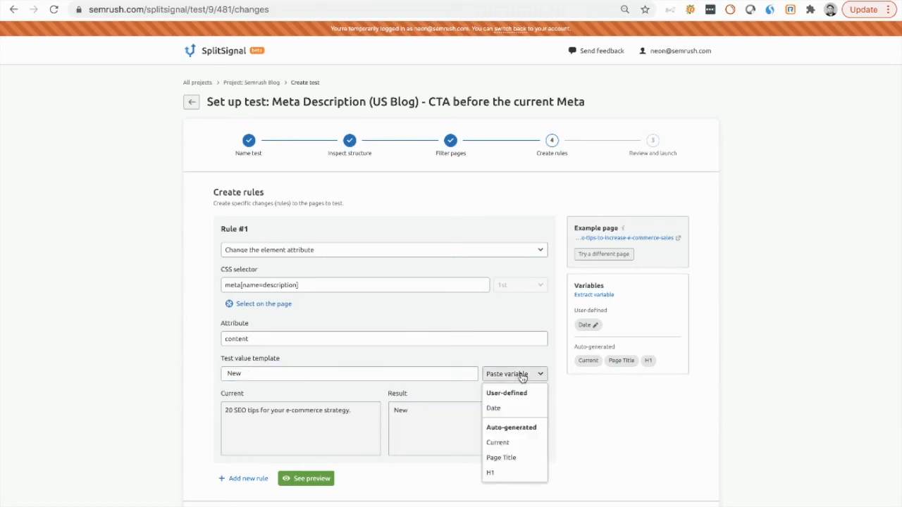
left_click(513, 472)
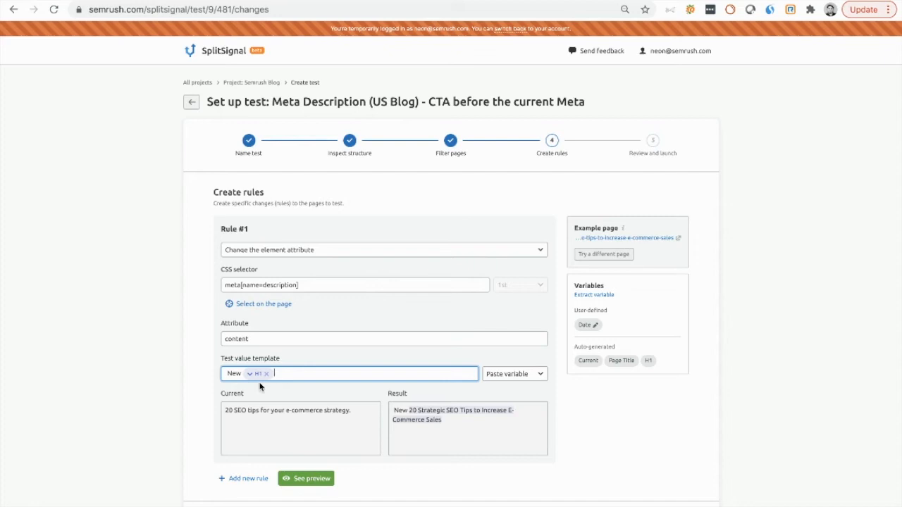
- Clear the text and the H1 variable from the meta description rule's test value template
left_click_drag(240, 375, 202, 372)
key("BackSpace")
left_click_drag(287, 379, 227, 374)
key("BackSpace")
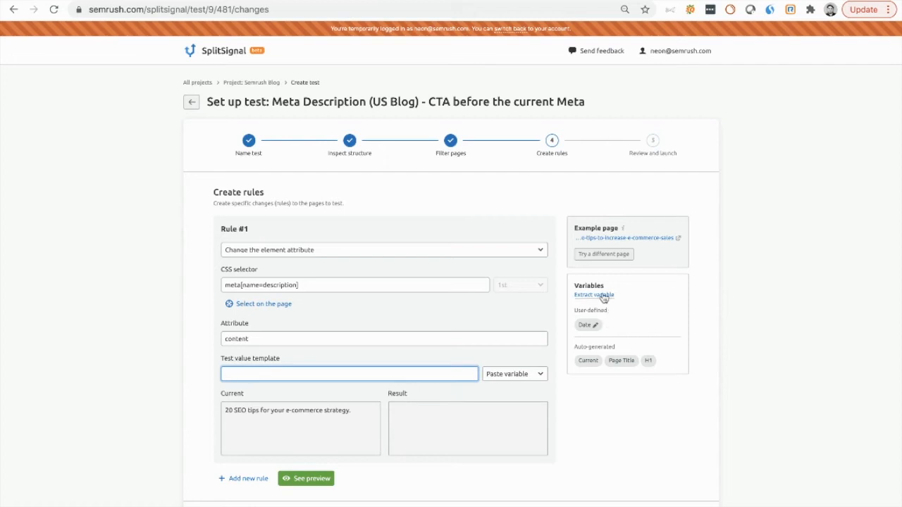
- Set the meta description rule's test value template to the Date variable, a "|" separator and the H1 variable
left_click(511, 375)
left_click(510, 409)
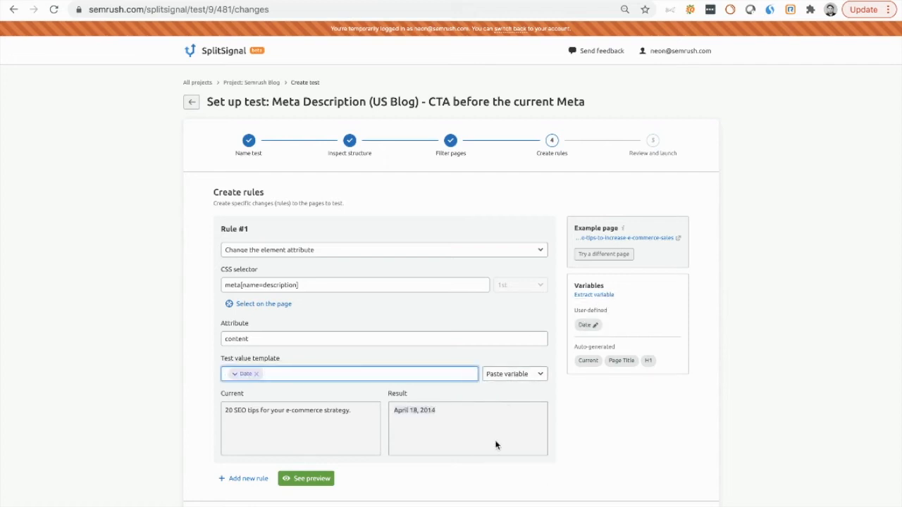
left_click(510, 376)
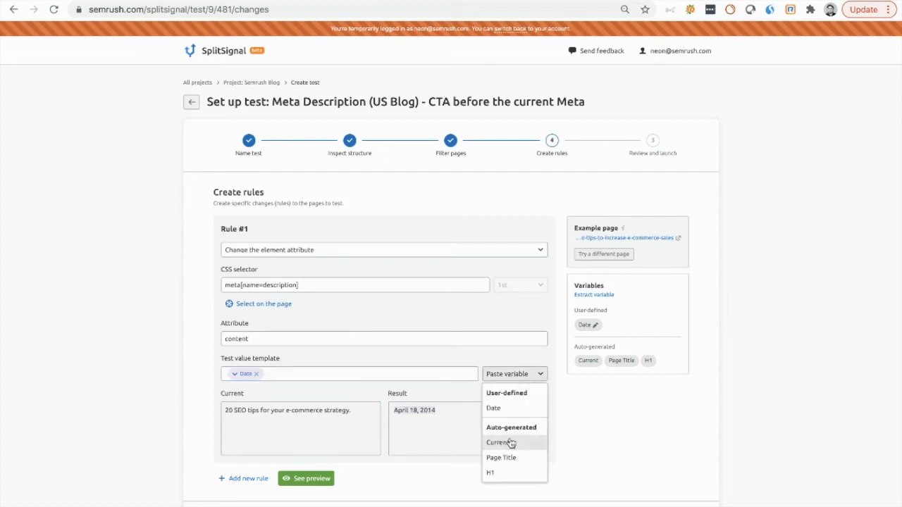
left_click(502, 472)
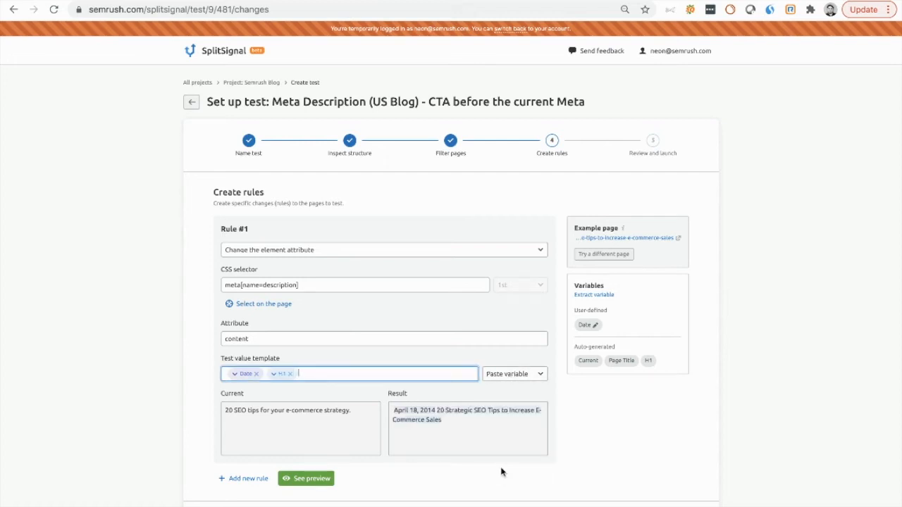
left_click(265, 373)
type("|")
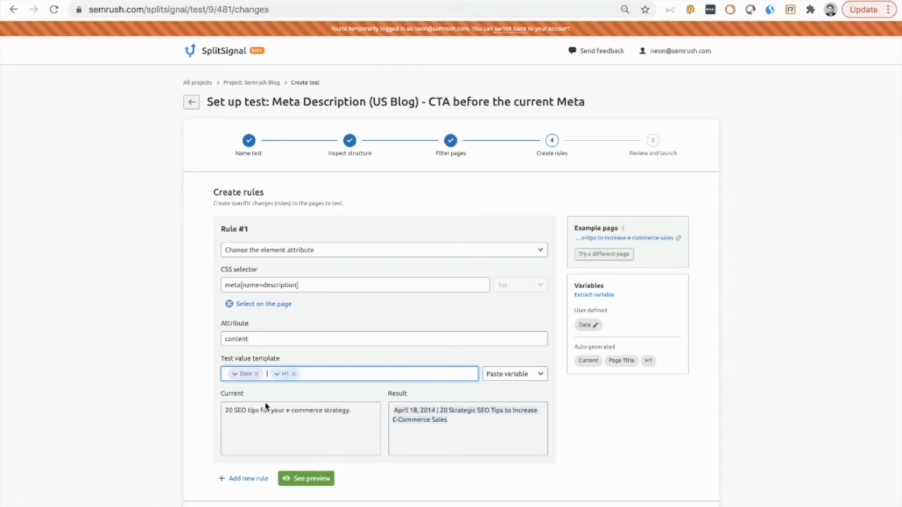
left_click(476, 423)
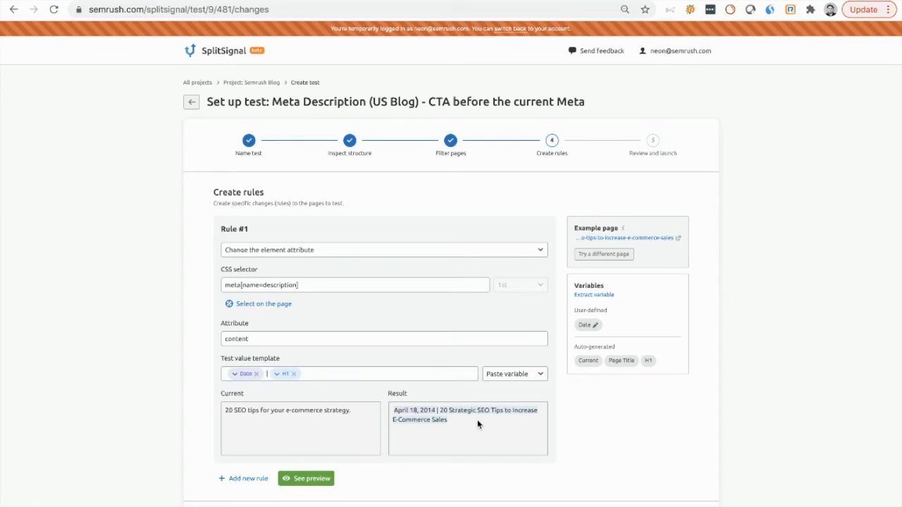
- Switch Rule #1 to change the element type, with CSS selector h1, and choose a new element type
left_click(488, 253)
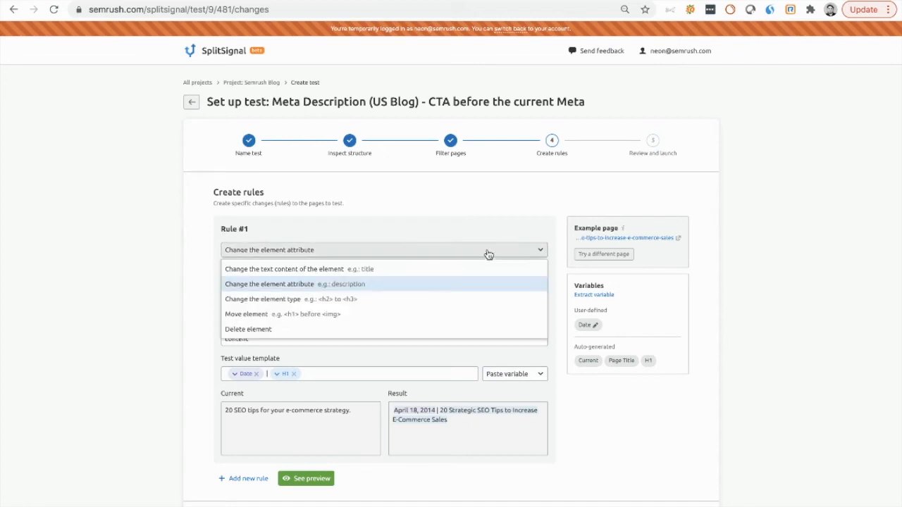
left_click(449, 299)
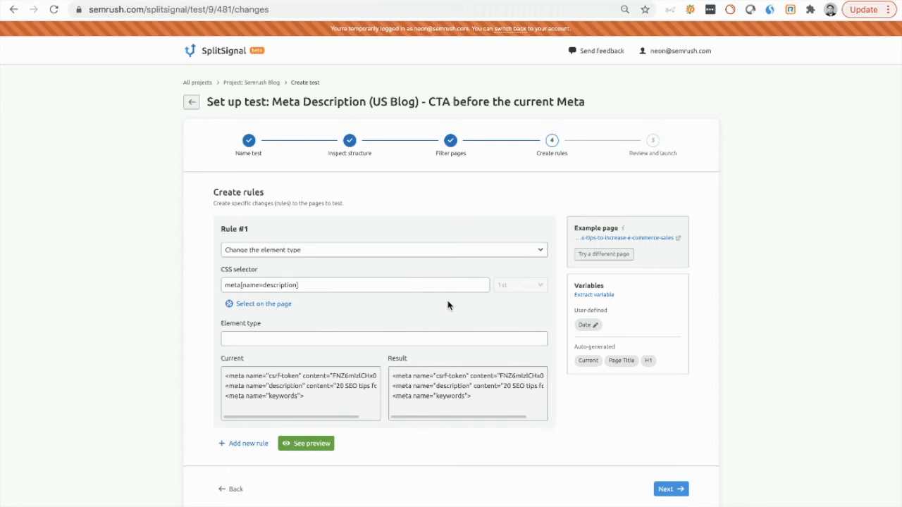
left_click_drag(354, 289, 177, 282)
key("BackSpace")
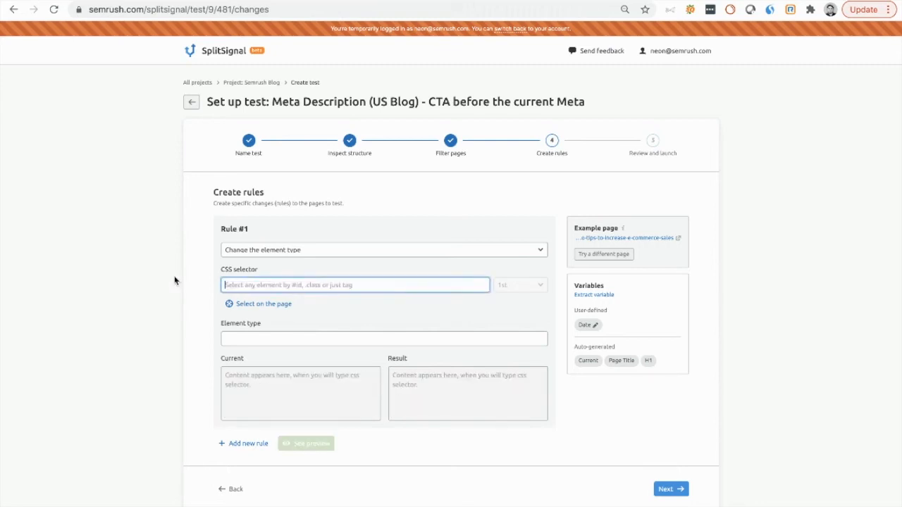
type("h1")
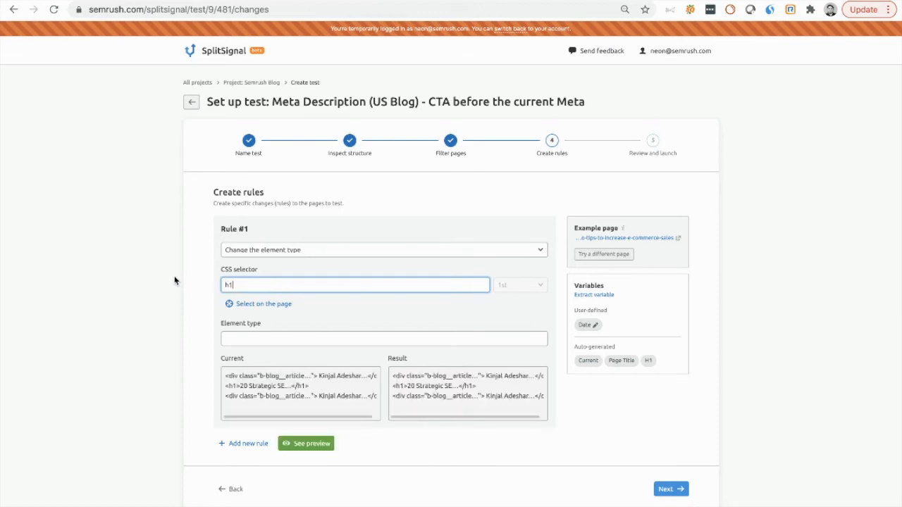
left_click(510, 317)
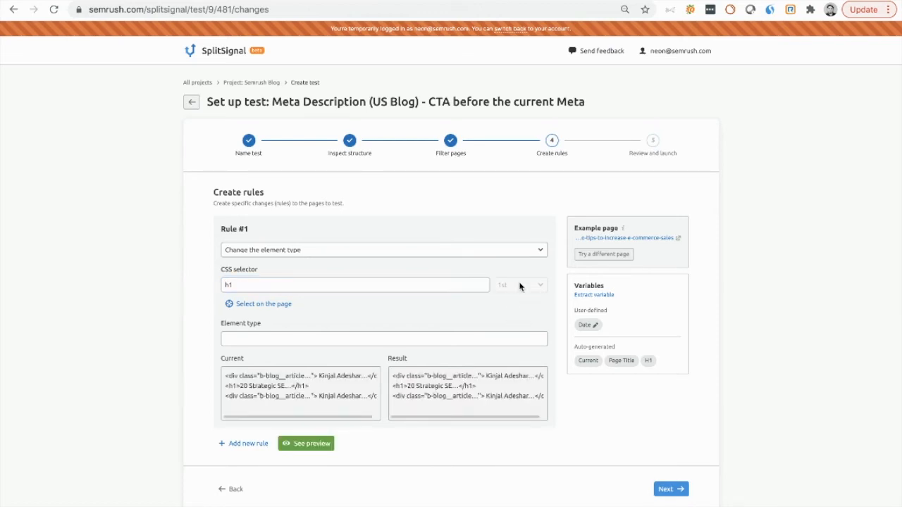
left_click(267, 341)
left_click(268, 372)
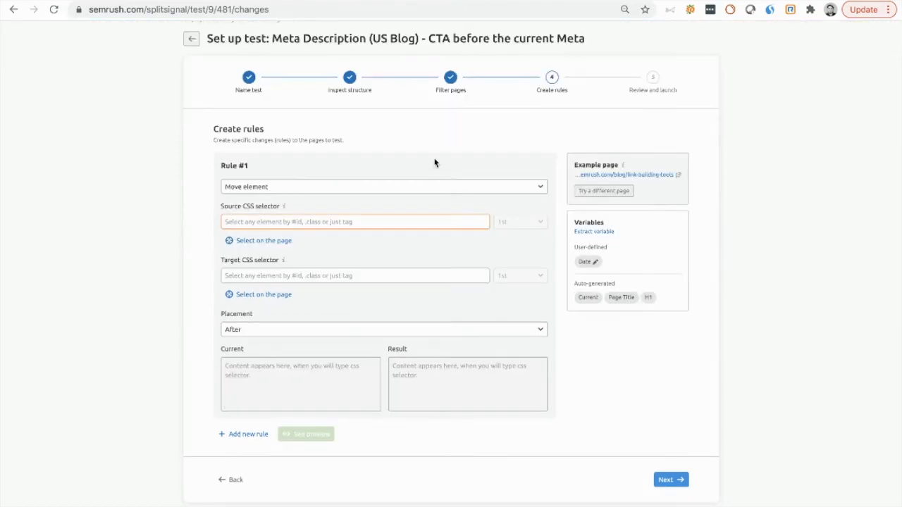
- Select the article's H1 title on the page preview as the Move element rule's source CSS selector
left_click(421, 189)
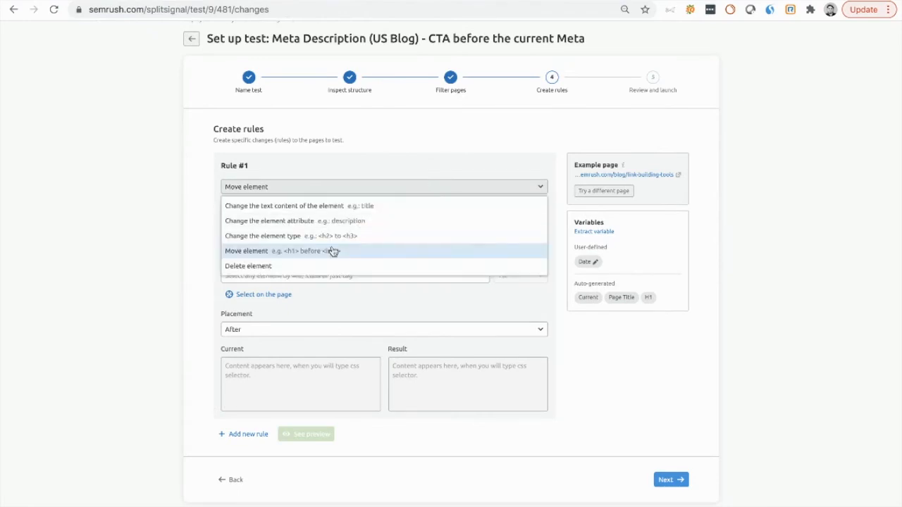
left_click(204, 223)
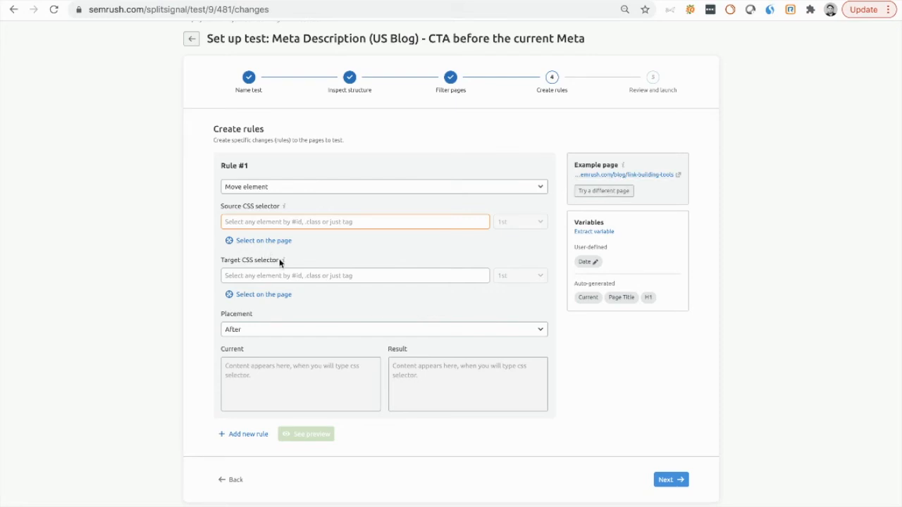
left_click(265, 245)
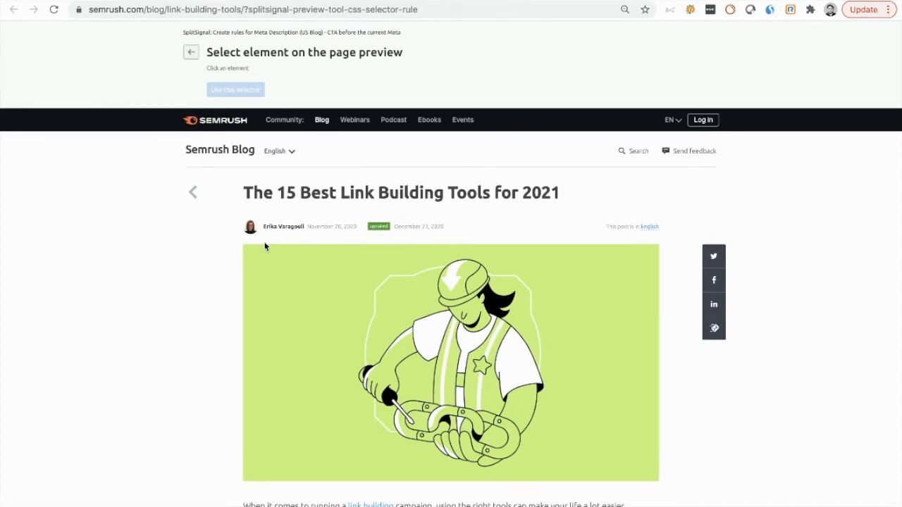
left_click(343, 192)
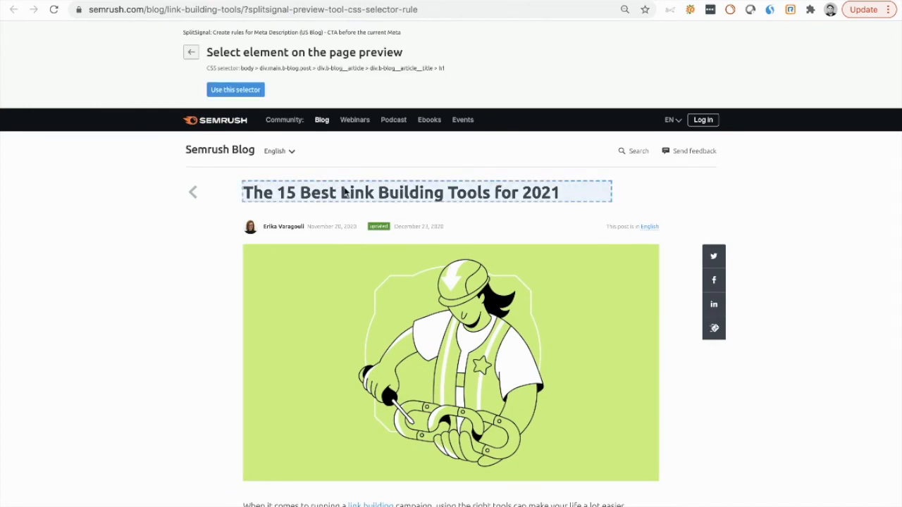
left_click(244, 90)
- Select the article's header image on the page preview as the move rule's target selector, keeping the placement After
left_click(266, 295)
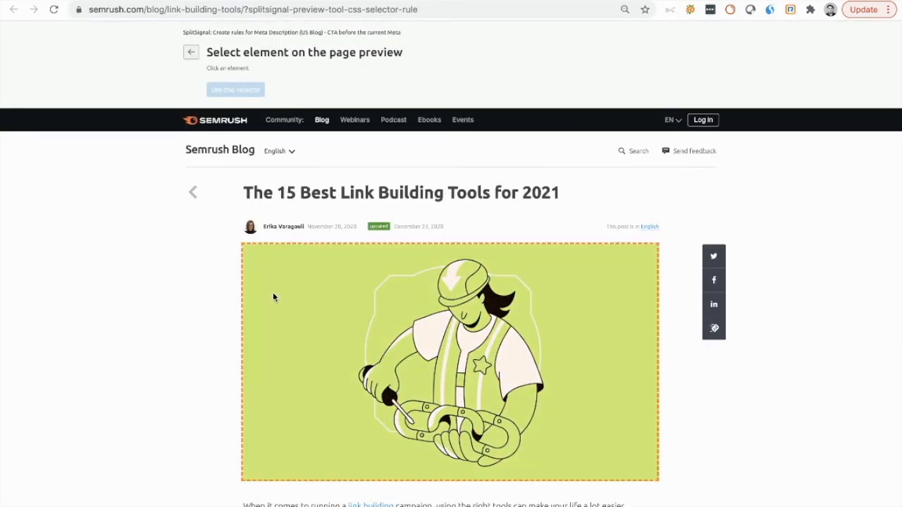
left_click(333, 302)
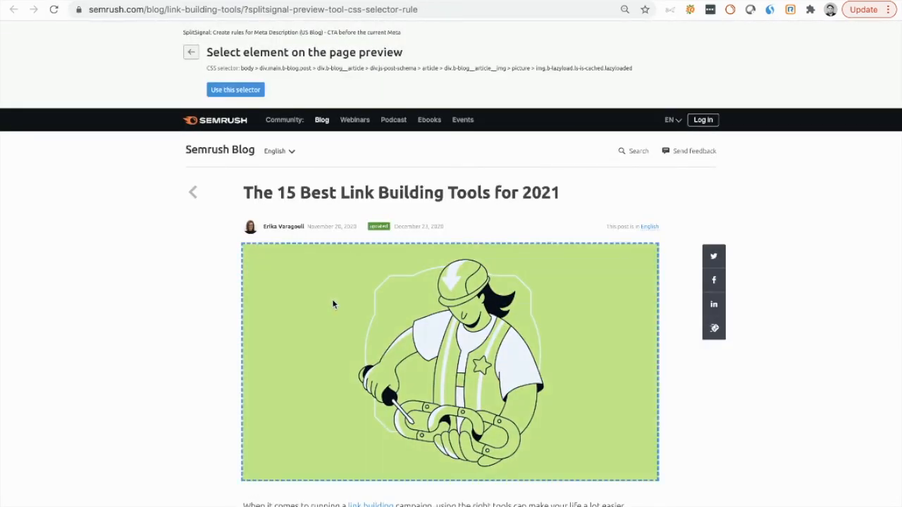
left_click(230, 90)
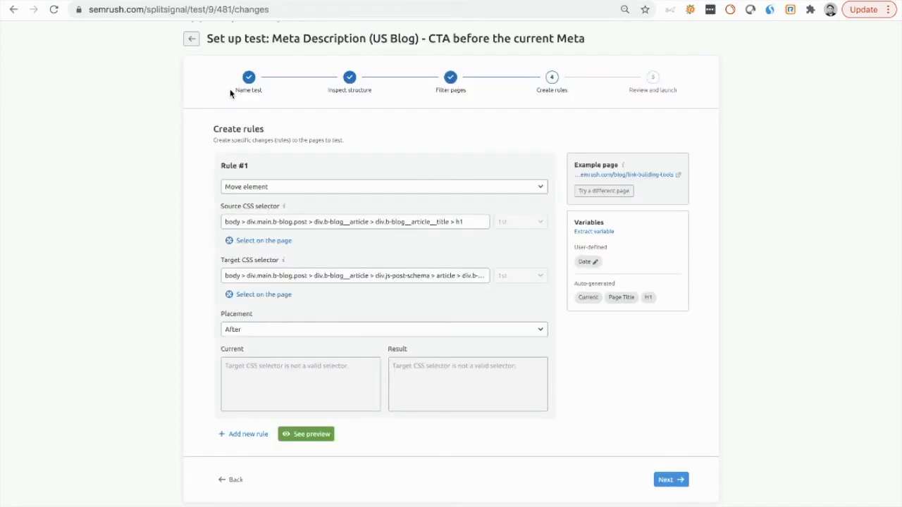
left_click(350, 331)
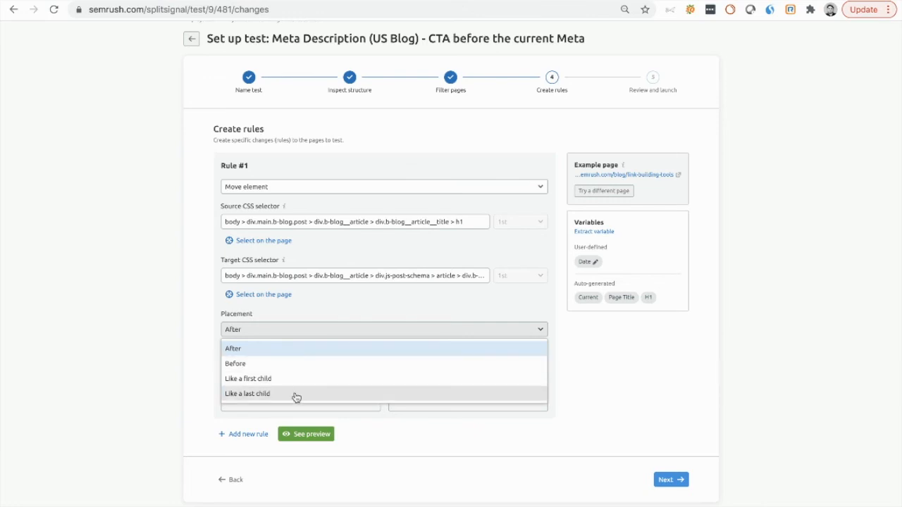
left_click(203, 339)
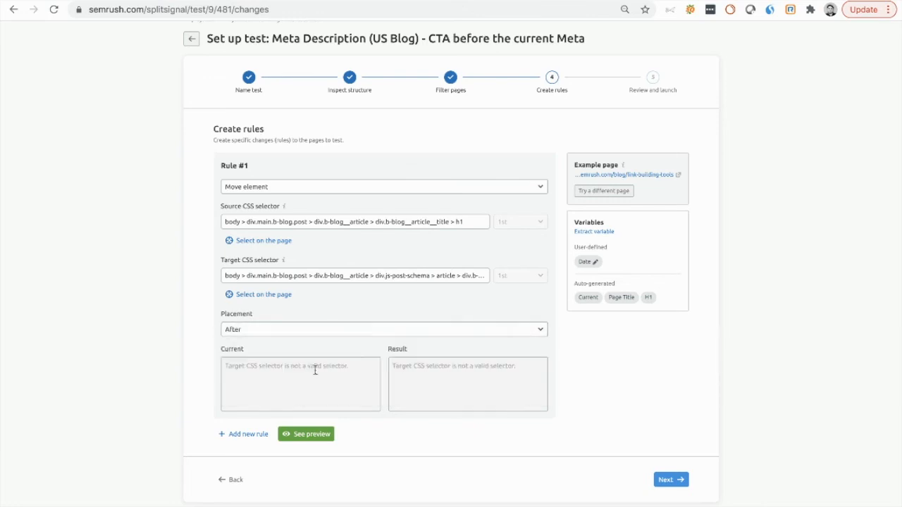
- Preview the move rule on the link-building tools article and check where the H1 title is placed
left_click(311, 435)
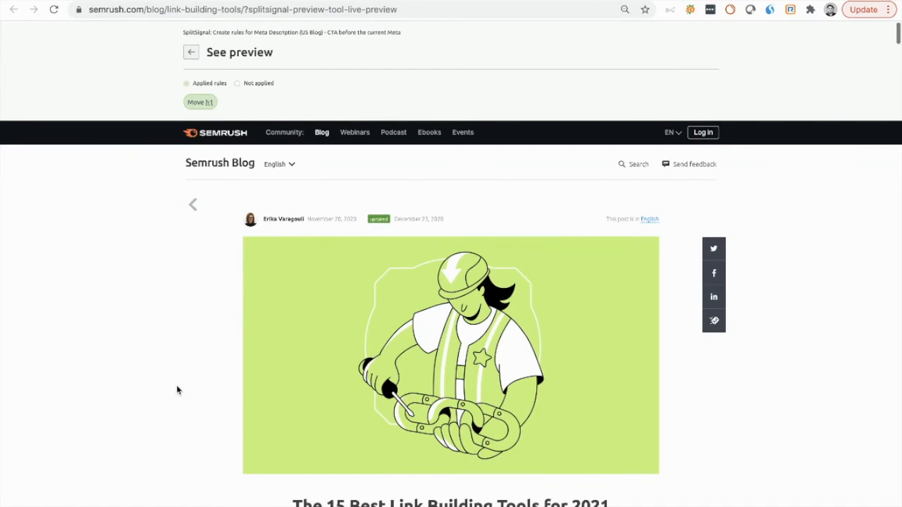
scroll(177, 391, "down", 1)
scroll(177, 390, "down", 2)
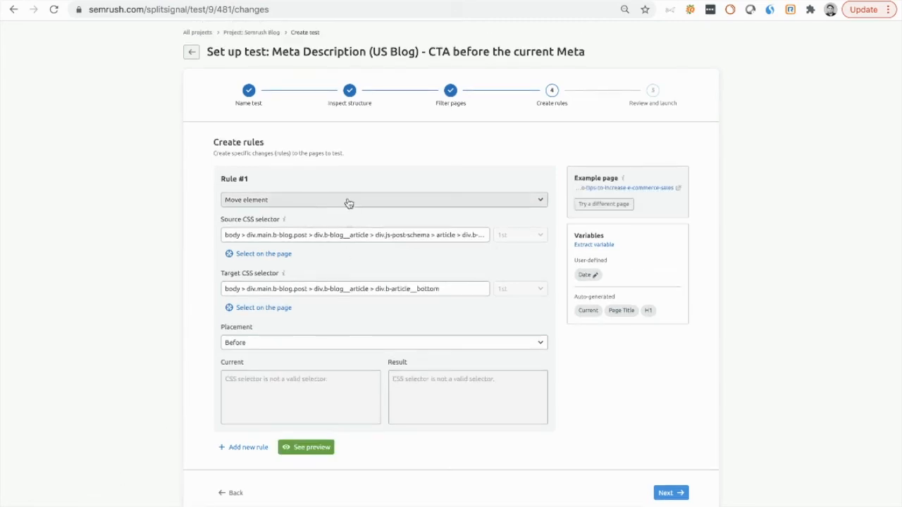
- Switch Rule #1 to delete the e-commerce article's header image, selected on the page preview, and preview the result
left_click(347, 203)
left_click(328, 277)
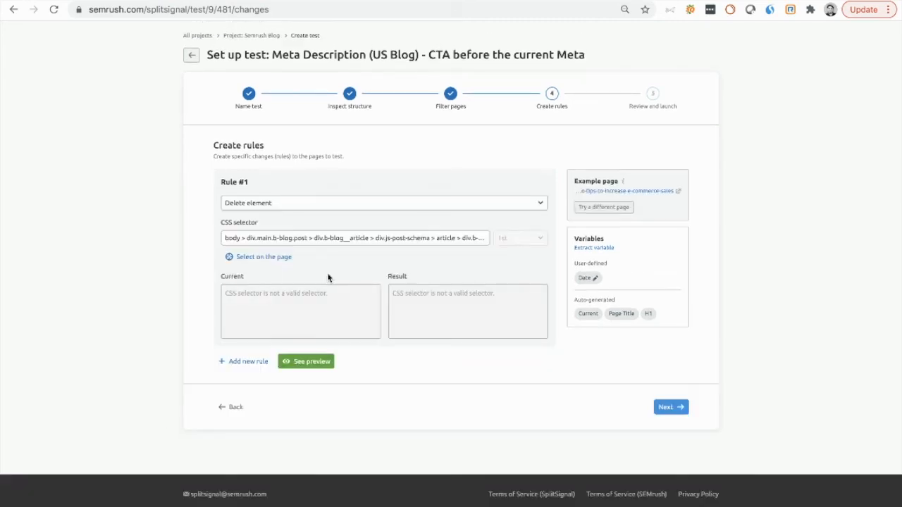
left_click(264, 259)
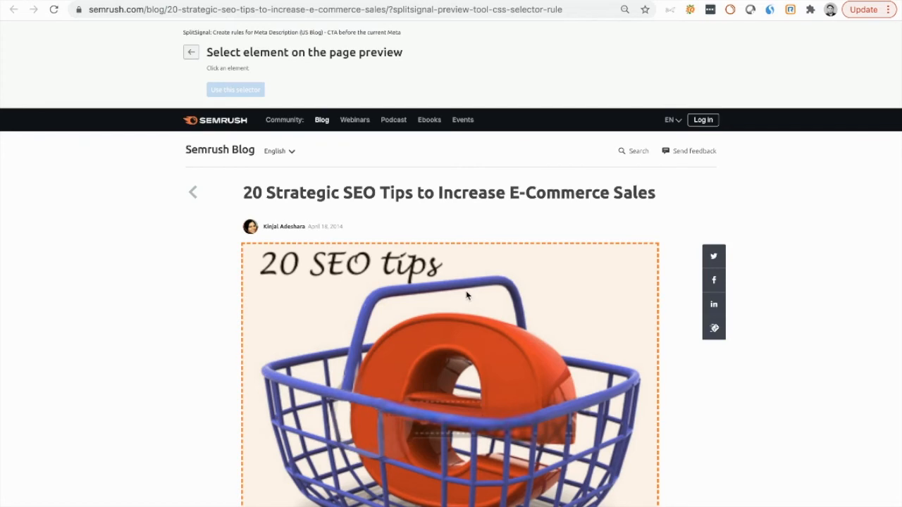
left_click(467, 295)
left_click(233, 90)
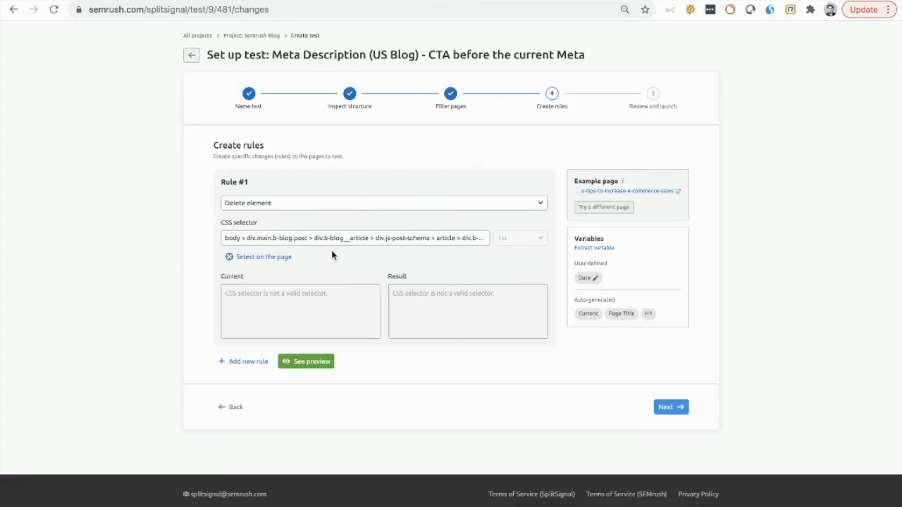
left_click(312, 364)
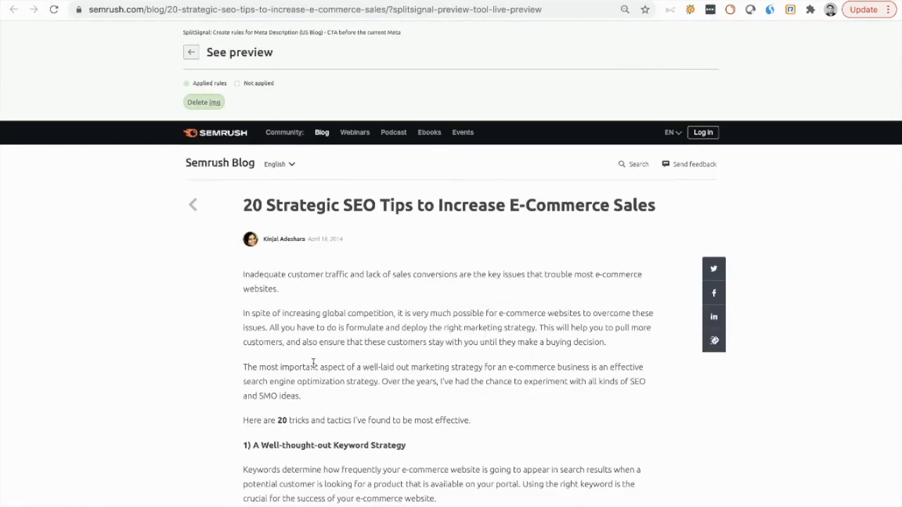
left_click(191, 52)
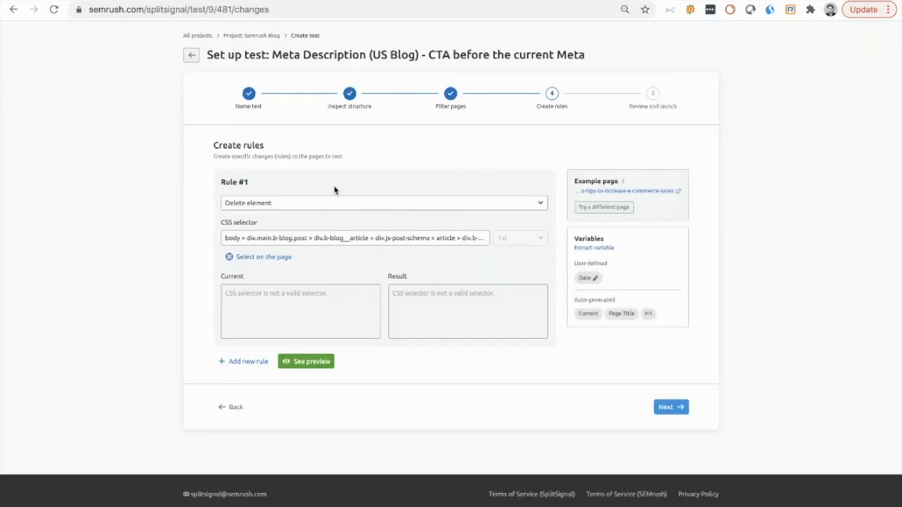
- Switch Rule #1 back to changing the element attribute and replace its CSS selector with meta[name=description]
left_click(400, 205)
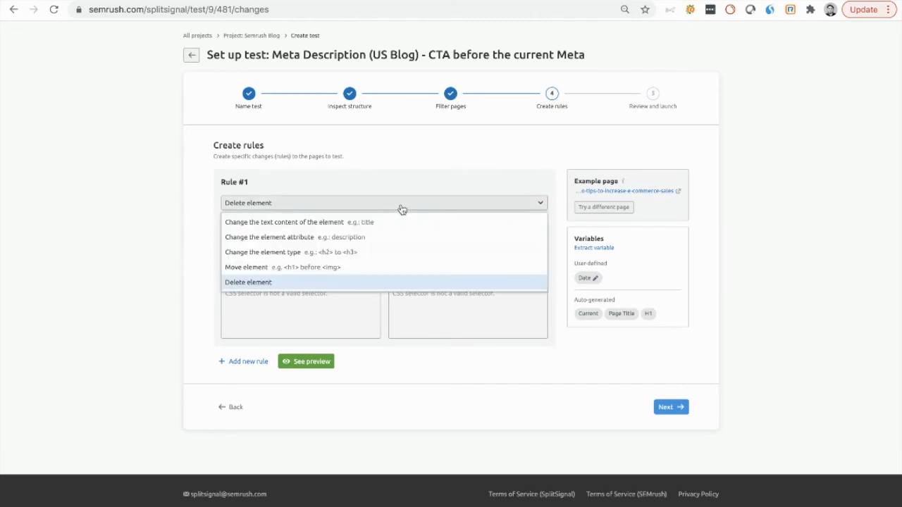
left_click(397, 241)
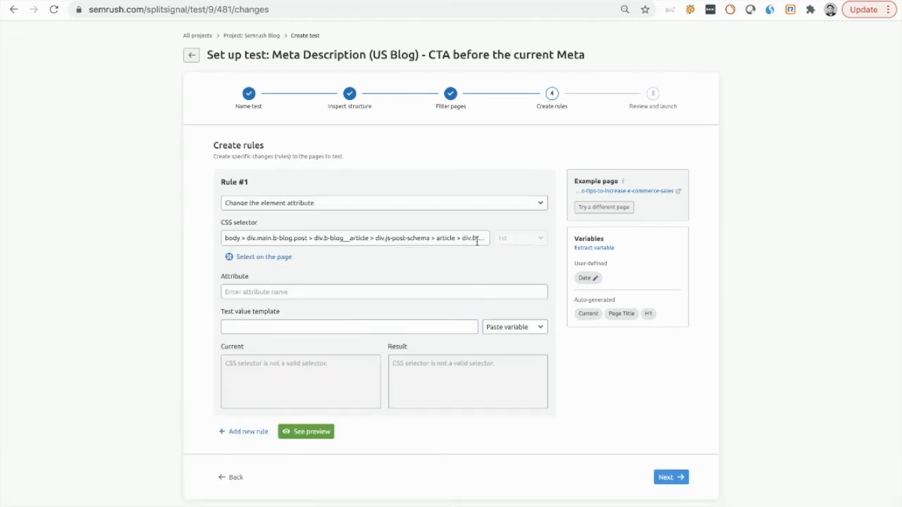
left_click_drag(226, 237, 520, 255)
left_click(519, 255)
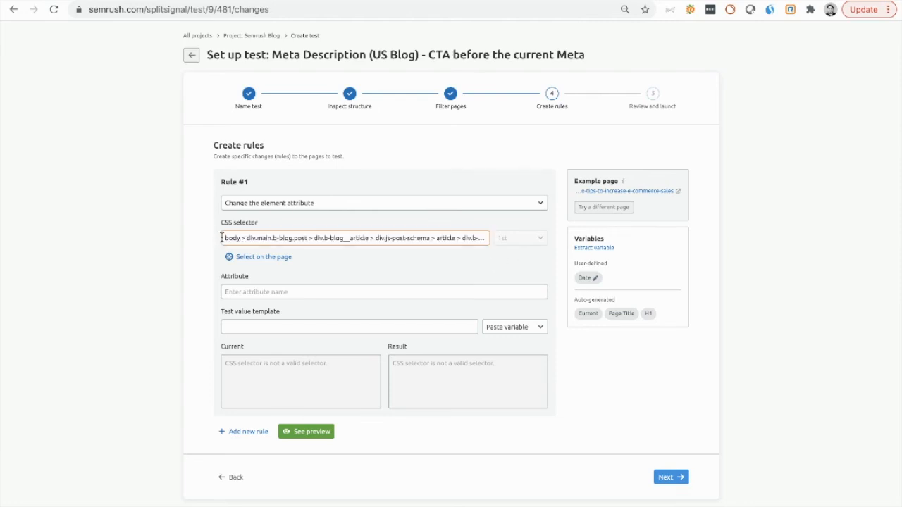
left_click_drag(226, 237, 551, 272)
key("BackSpace")
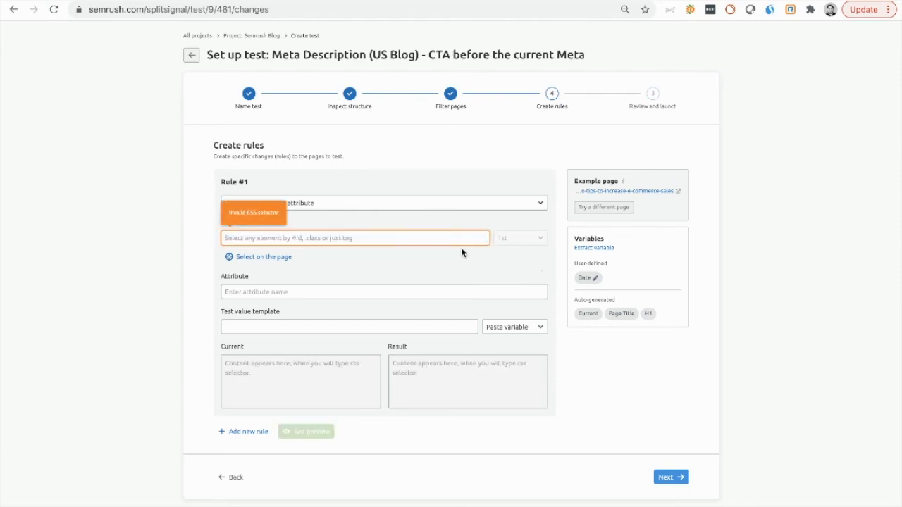
type("meta")
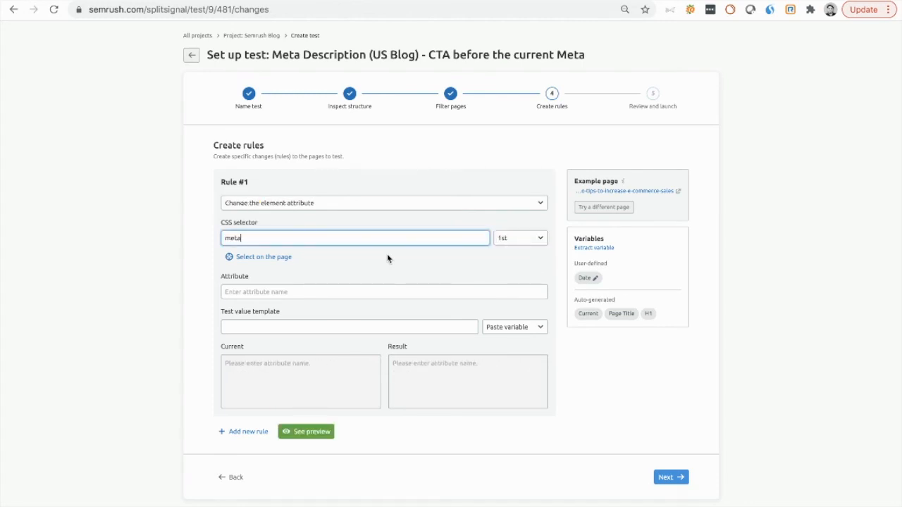
type("[")
key("BackSpace")
type("[name=descript")
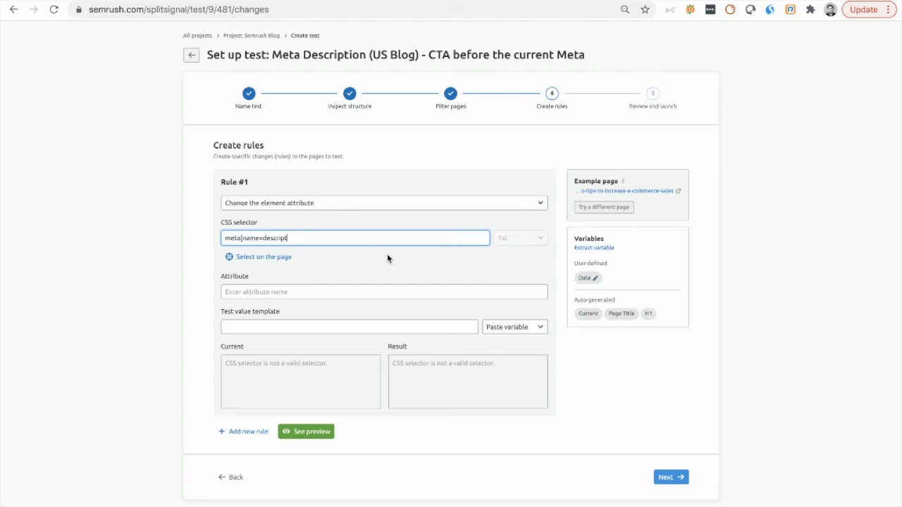
type("ion]")
- Set the rule's attribute to content and insert the Date variable into its test value template
left_click(309, 285)
type("content")
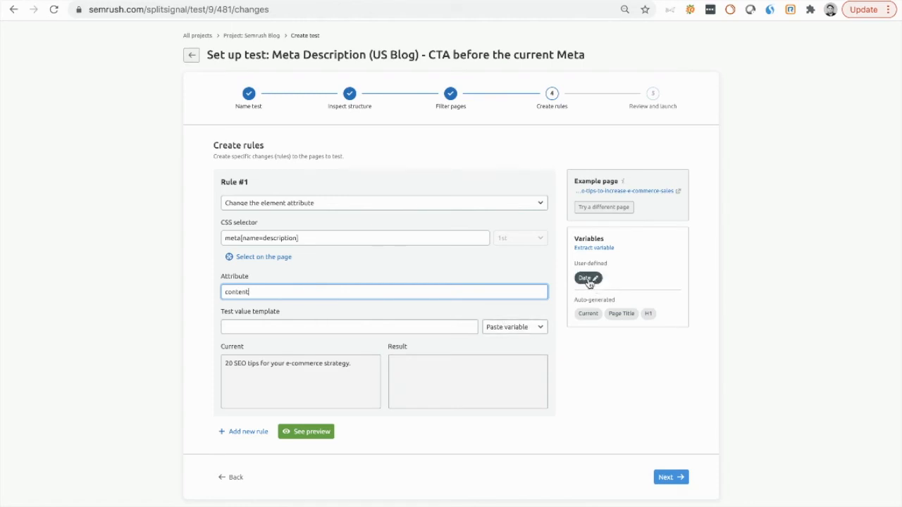
left_click(518, 326)
left_click(507, 362)
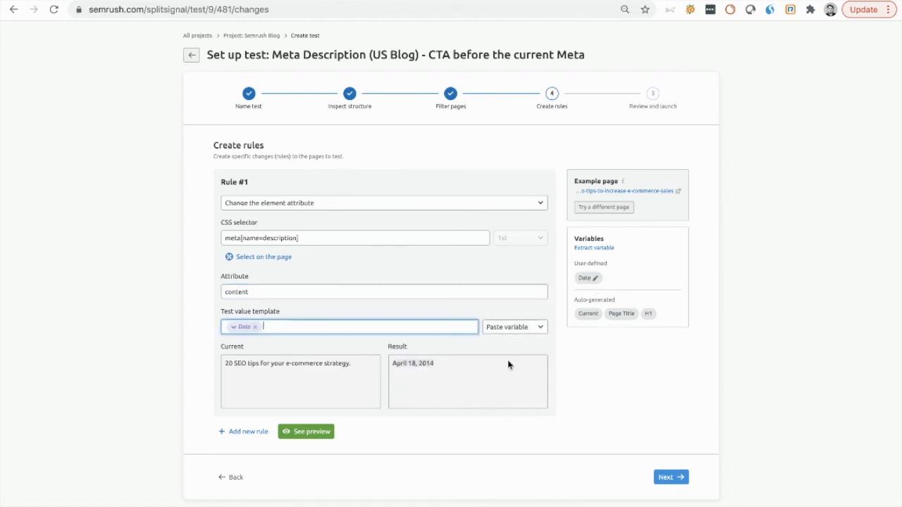
- Add a "|" separator and the auto-generated H1 variable after Date in the rule's test value template
type("|")
left_click(519, 327)
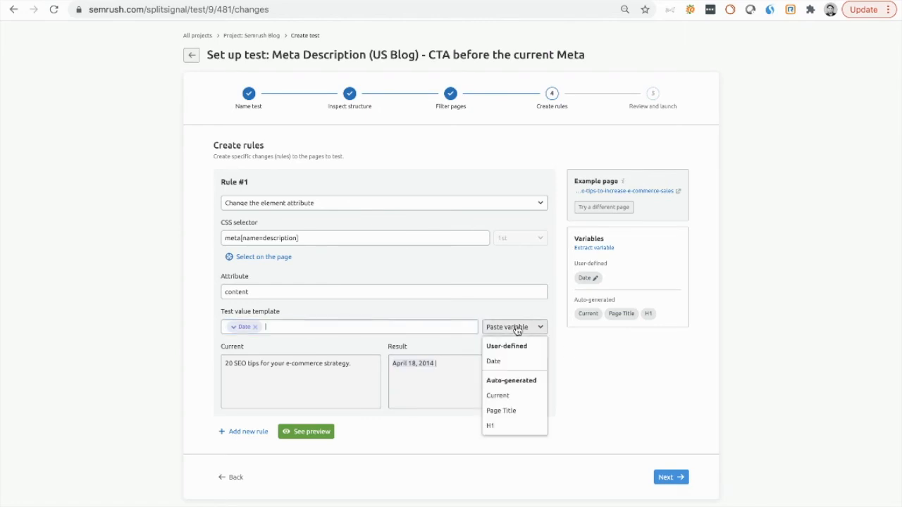
left_click(505, 426)
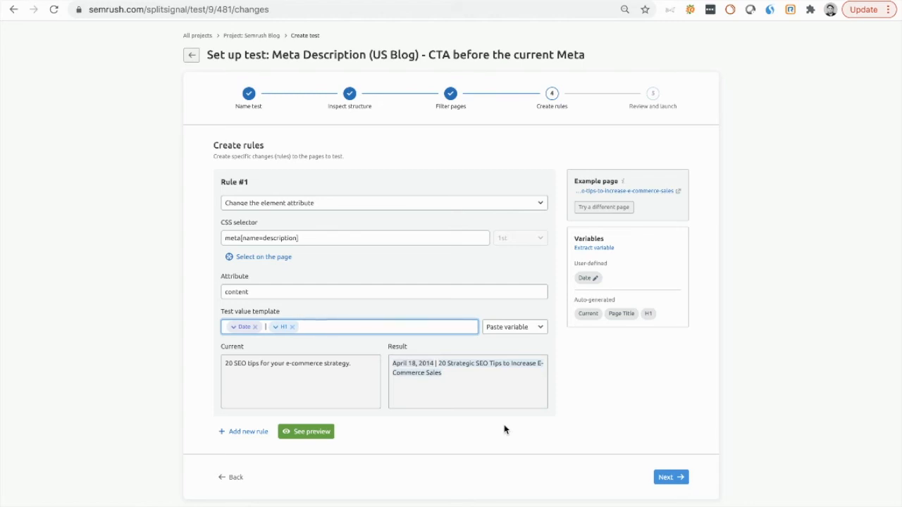
- Proceed to the Review and launch stage and set the test duration to 21 days
left_click(674, 477)
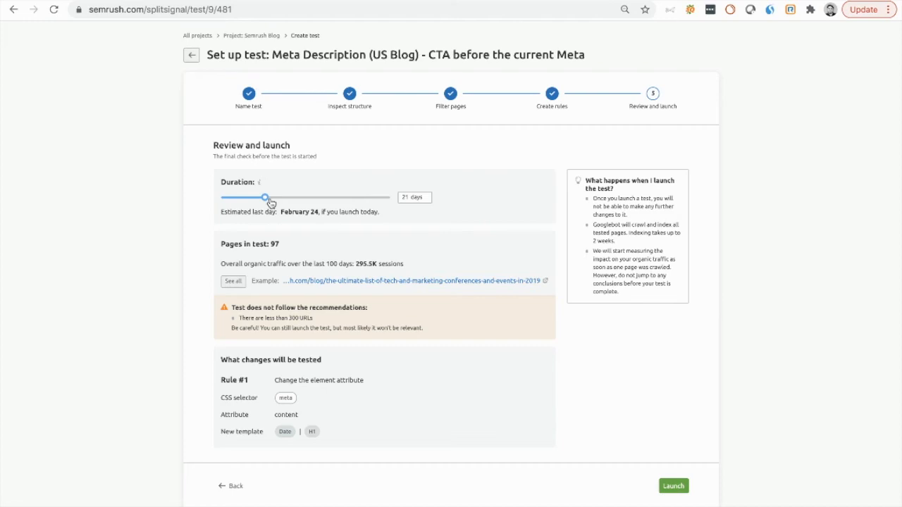
mouse_move(270, 203)
left_mouse_down()
mouse_move(388, 197)
mouse_move(262, 199)
mouse_move(419, 199)
mouse_move(222, 196)
mouse_move(265, 198)
left_mouse_up()
mouse_move(265, 197)
left_mouse_down()
mouse_move(306, 198)
mouse_move(265, 199)
left_mouse_up()
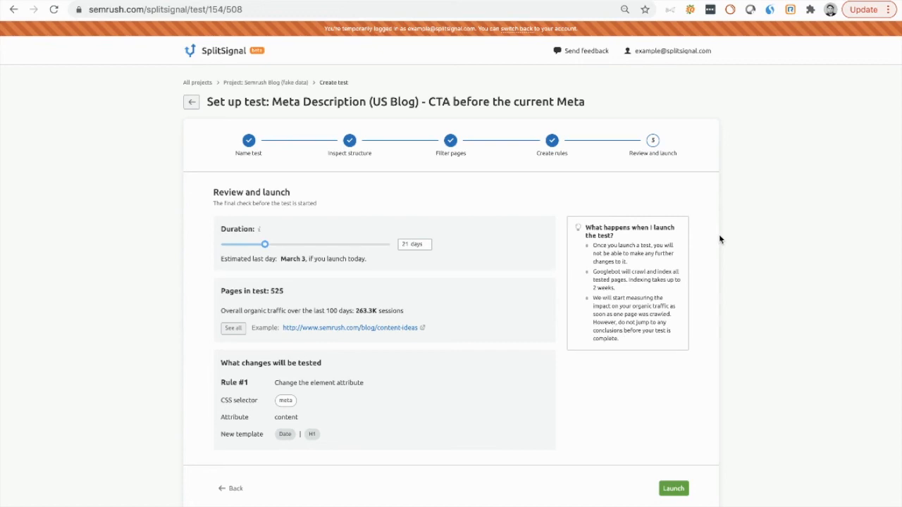
mouse_move(266, 246)
left_mouse_down()
mouse_move(407, 246)
mouse_move(265, 246)
left_mouse_up()
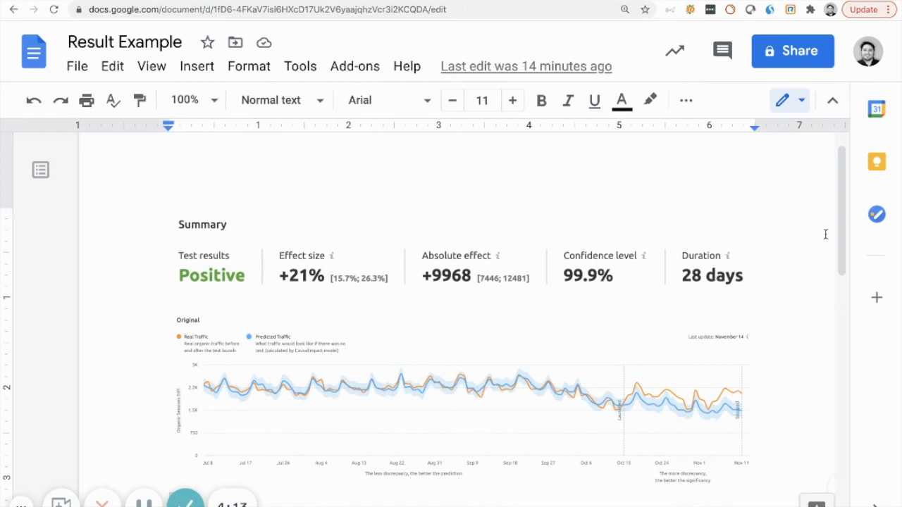
- Examine the test summary and the real versus predicted traffic charts throughout the Result Example document in Google Docs
left_click_drag(839, 227, 837, 258)
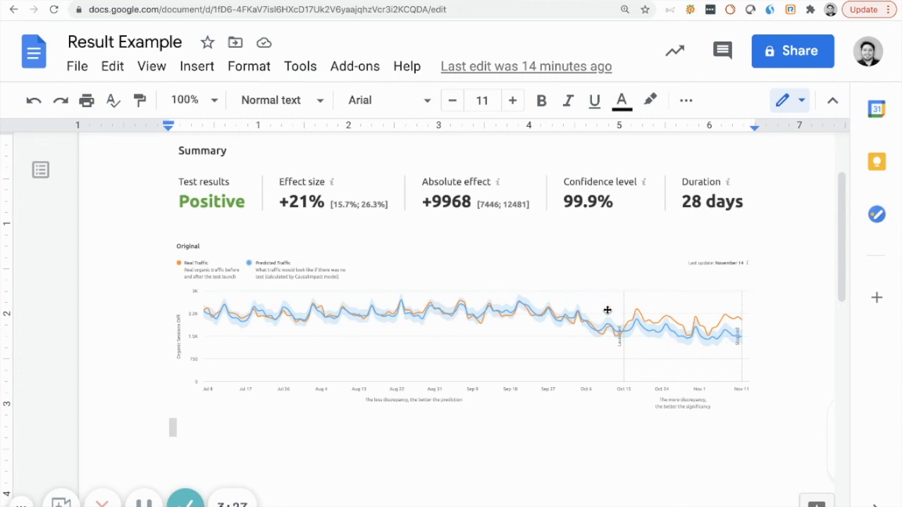
left_click_drag(839, 243, 839, 383)
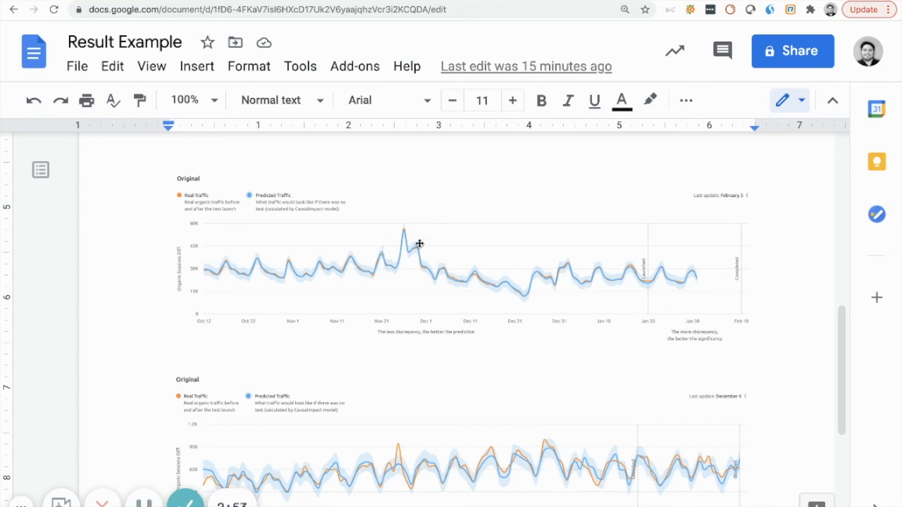
left_click_drag(845, 338, 841, 372)
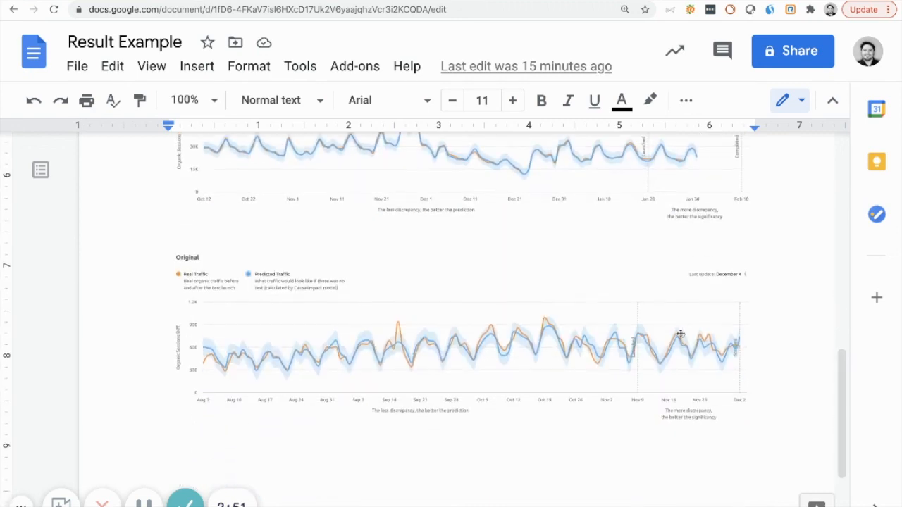